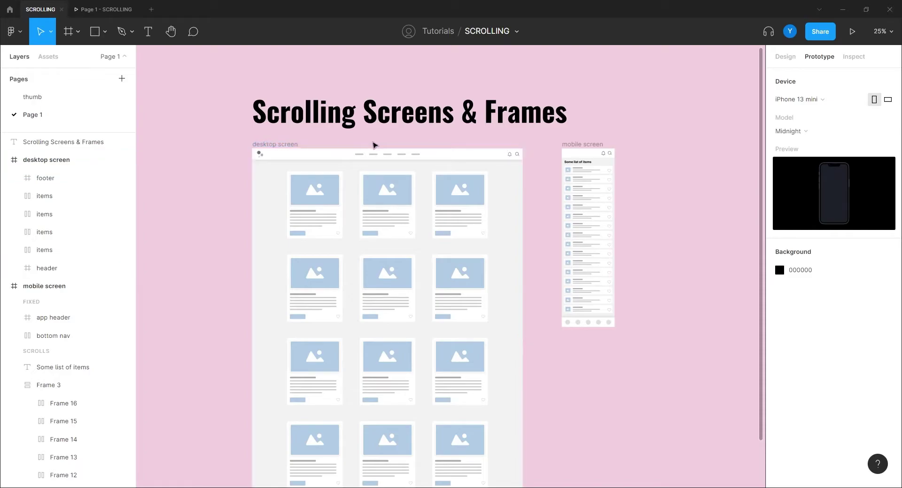
- Look over the desktop screen and mobile screen frames on the canvas, including their layers and overflow scrolling setting
scroll(545, 269, down, 2)
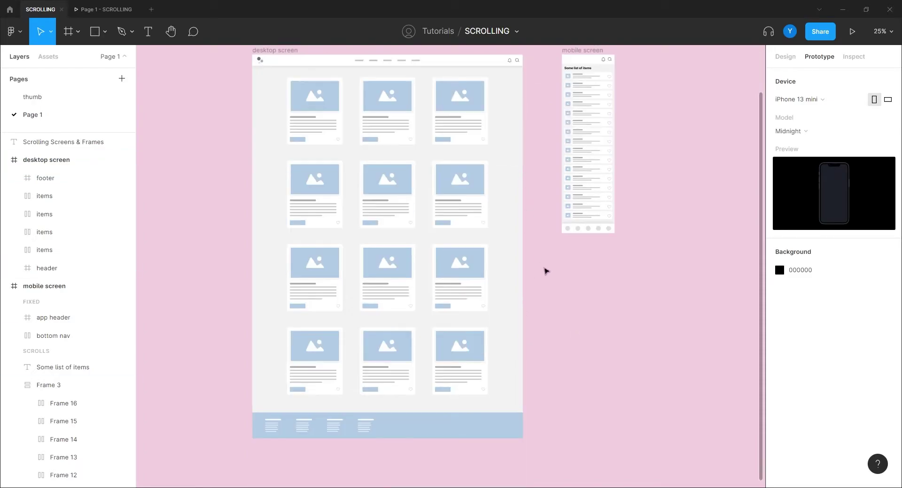
scroll(545, 269, up, 1)
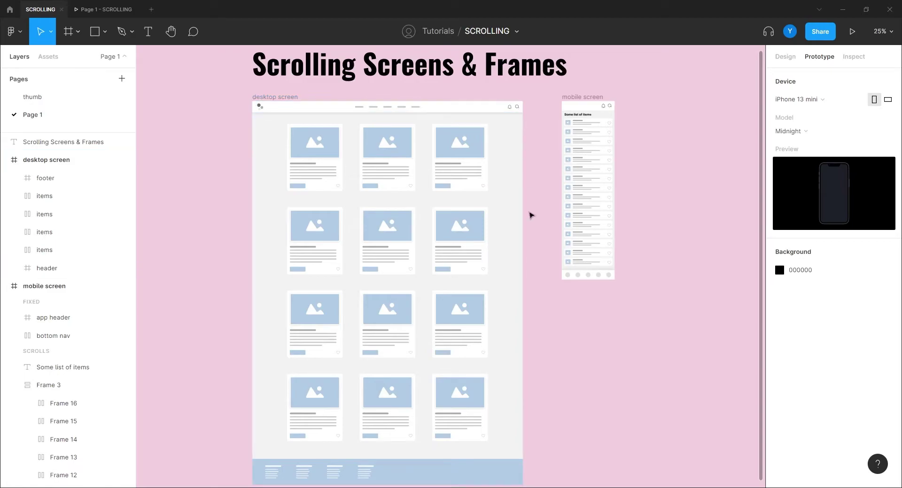
click(285, 109)
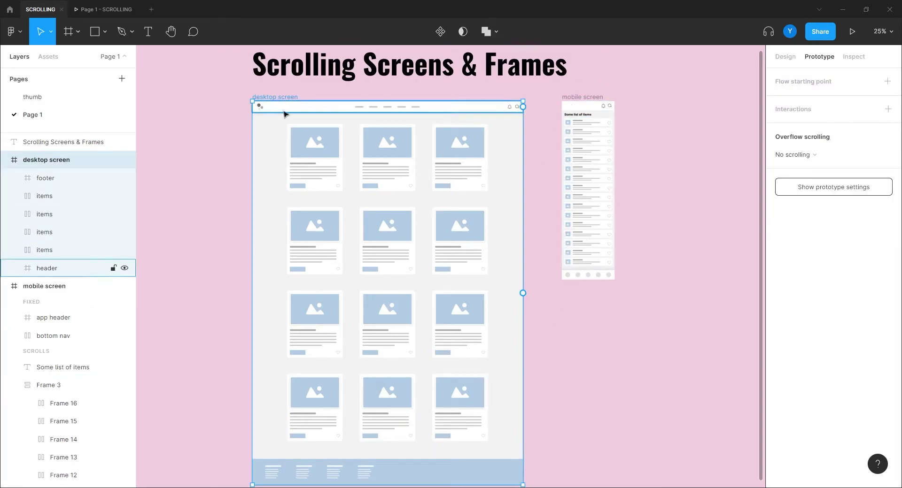
click(587, 98)
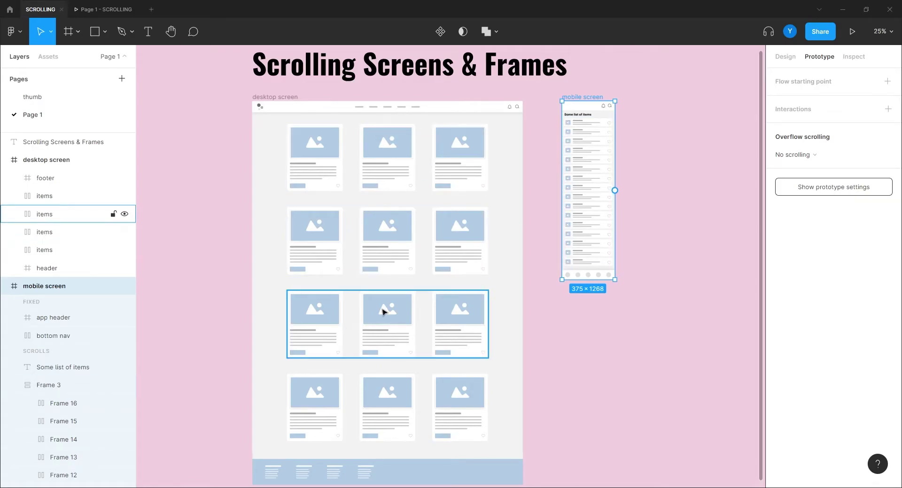
click(187, 236)
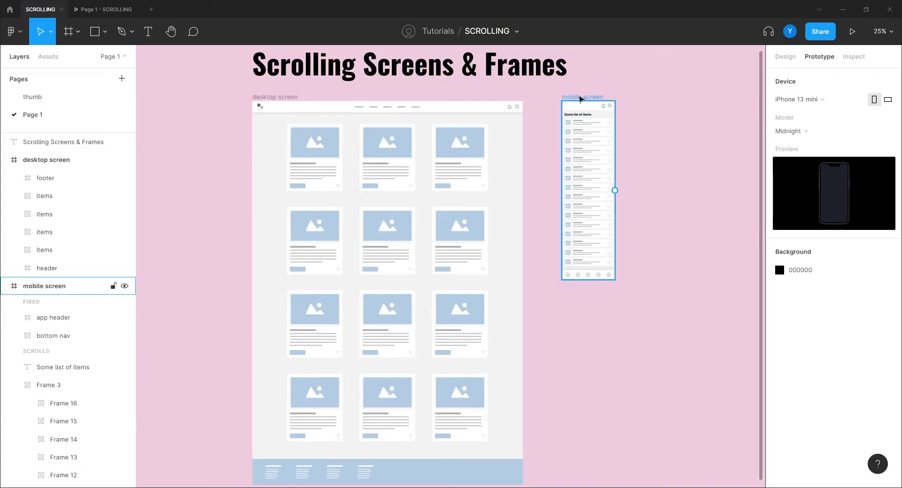
click(577, 99)
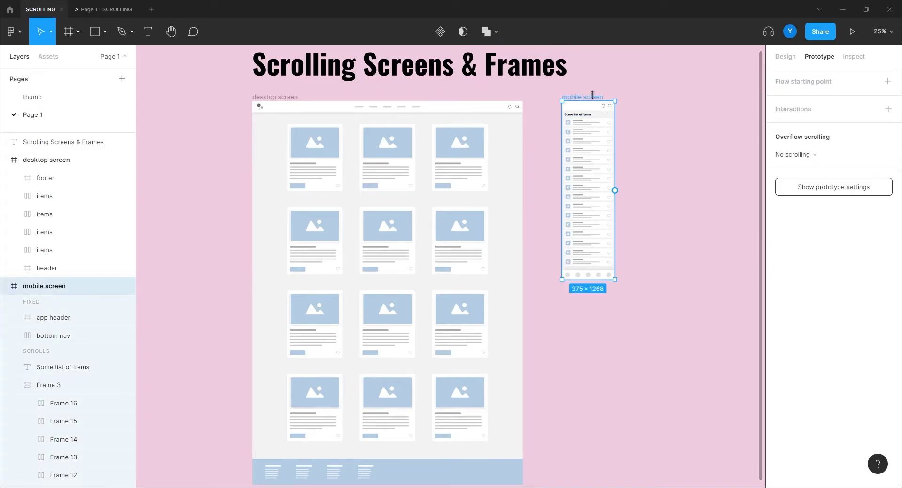
drag(673, 143, 519, 233)
key(ctrl+equal)
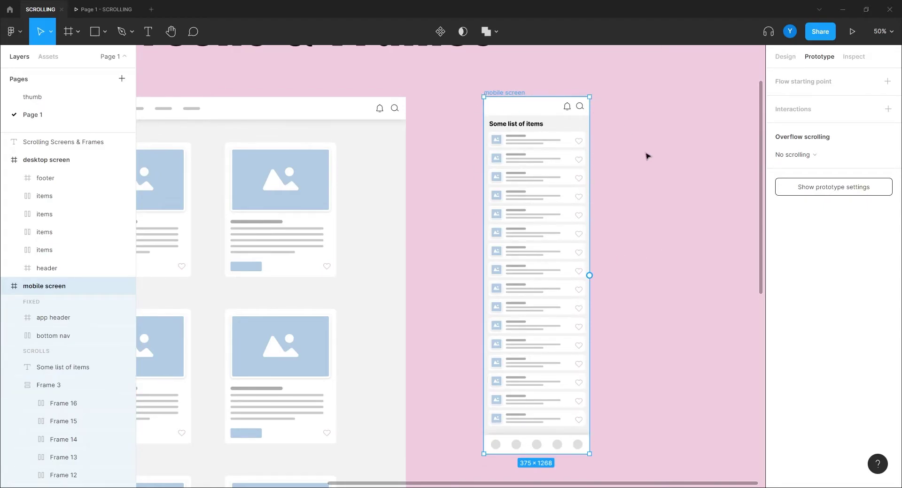
click(641, 183)
click(496, 93)
drag(242, 237, 350, 227)
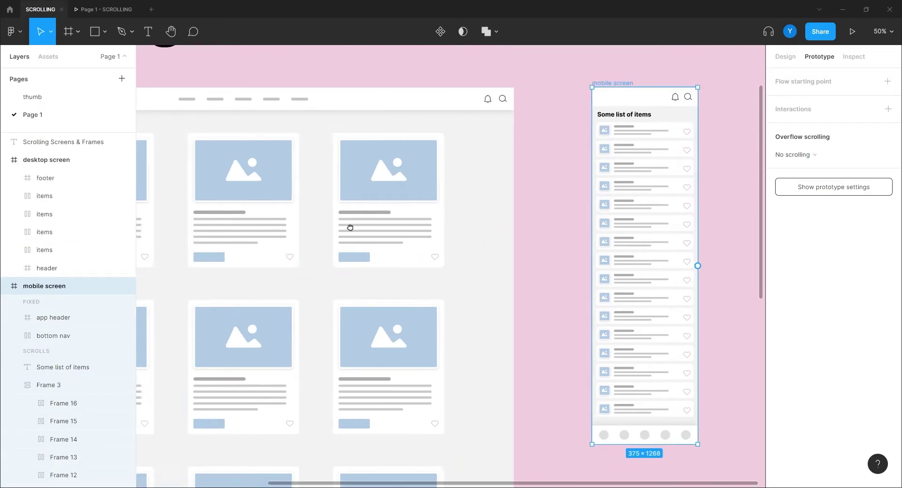
scroll(350, 228, left, 5)
click(242, 91)
scroll(584, 193, right, 3)
drag(572, 217, 256, 212)
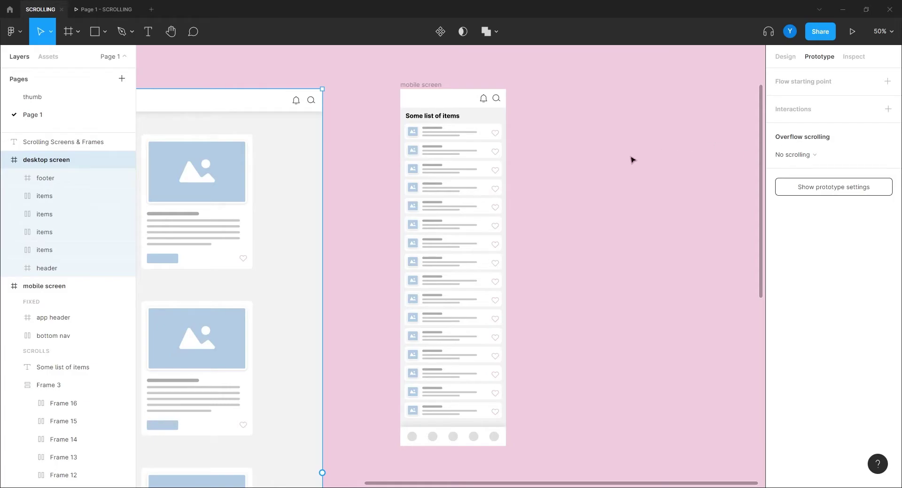
- Preview the mobile screen prototype and scroll its item list up and down to check the fixed header and bottom nav
click(420, 86)
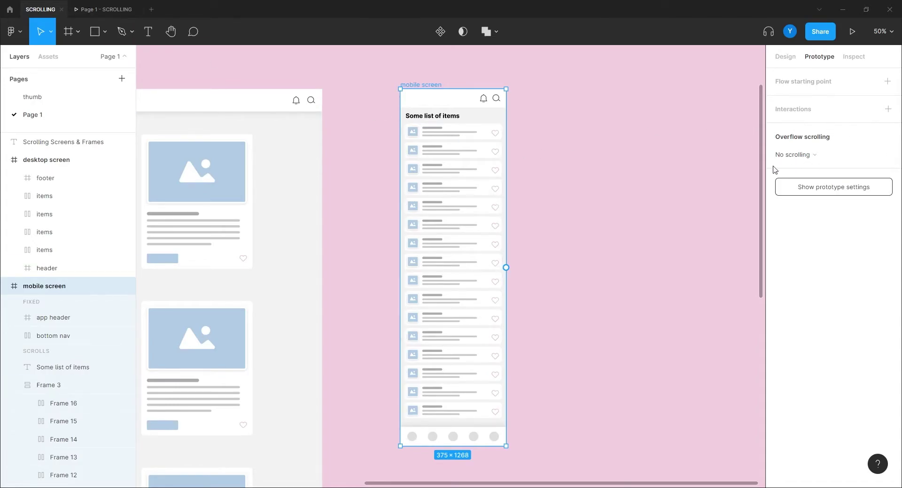
click(103, 8)
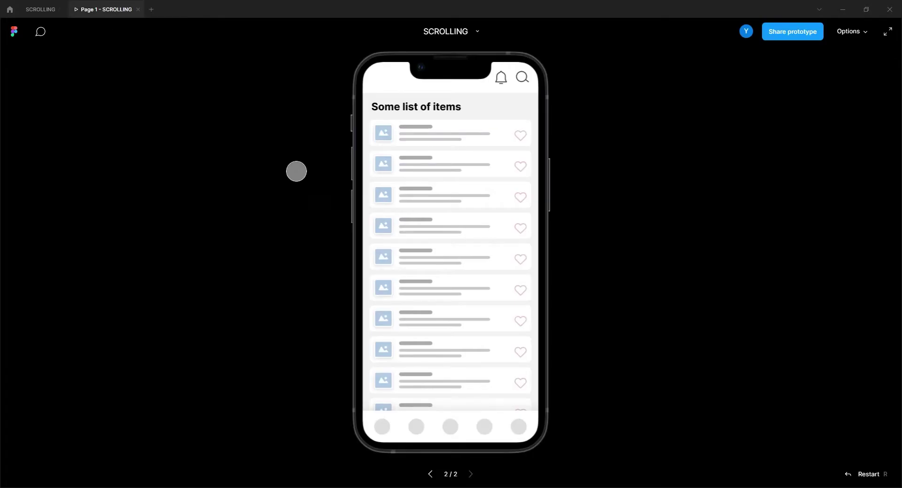
drag(443, 333, 427, 206)
drag(449, 349, 447, 224)
drag(437, 187, 441, 312)
drag(438, 184, 435, 272)
drag(444, 328, 387, 116)
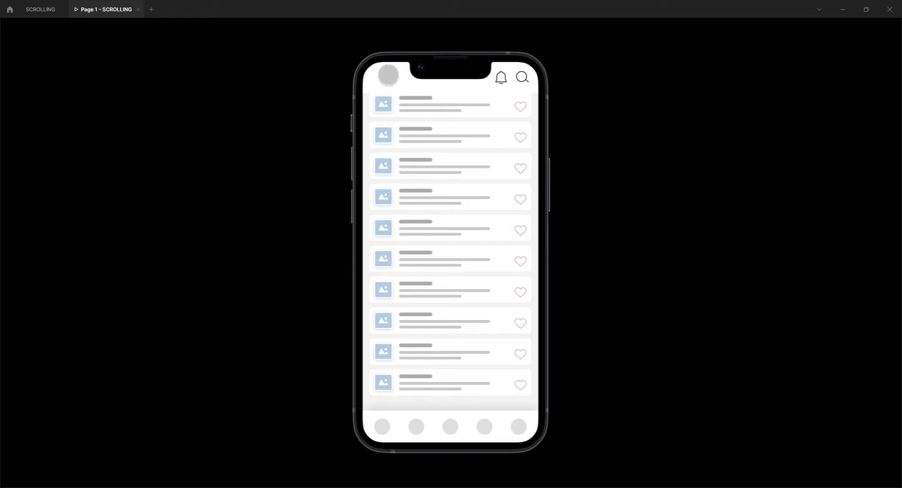
- Back in the design file, inspect the fixed-position scrolling option of the mobile screen's app header
click(42, 10)
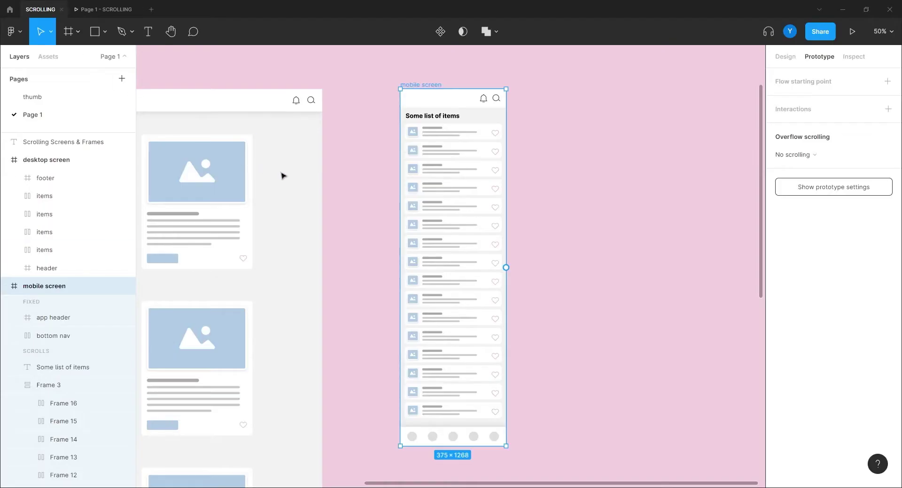
click(436, 100)
click(785, 57)
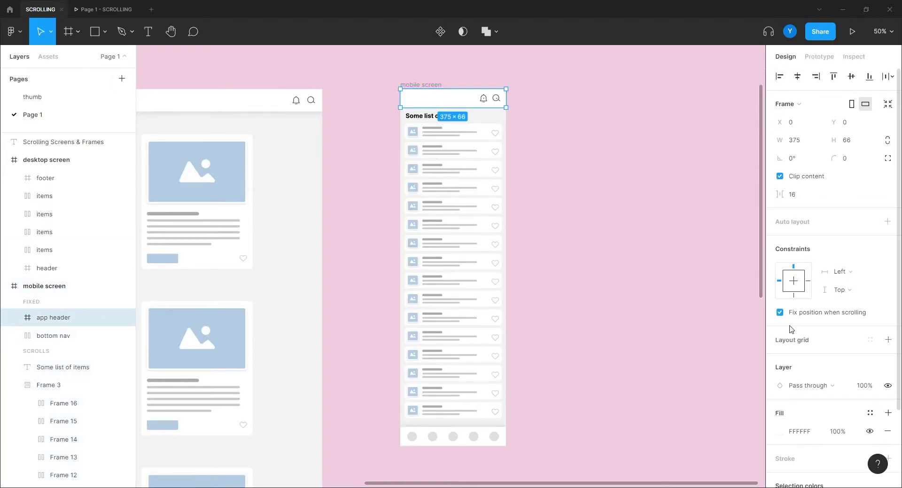
mouse_move(836, 318)
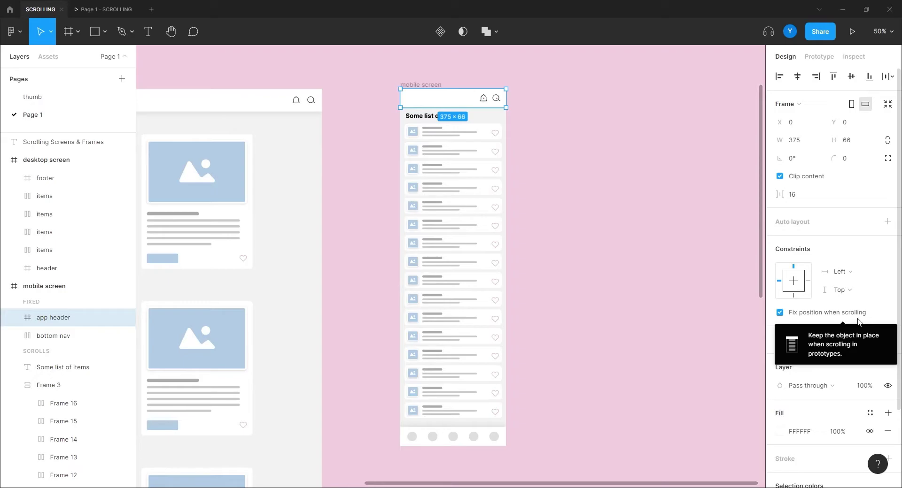
click(589, 202)
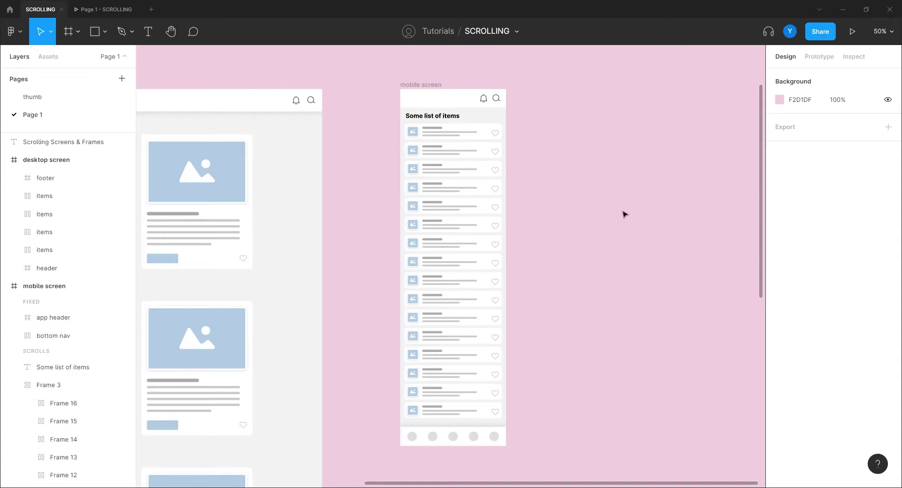
- Preview the desktop screen prototype with Fill screen scaling and scroll through the item rows to the footer
drag(566, 213, 645, 240)
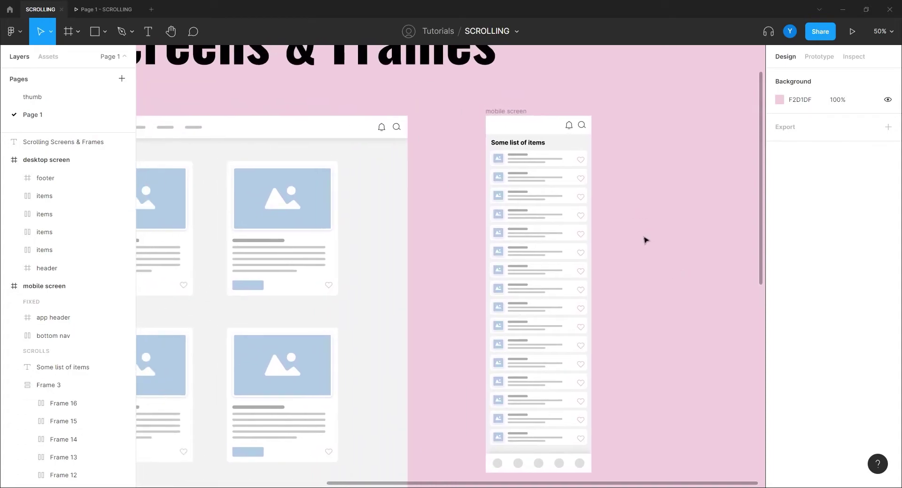
drag(376, 191, 729, 225)
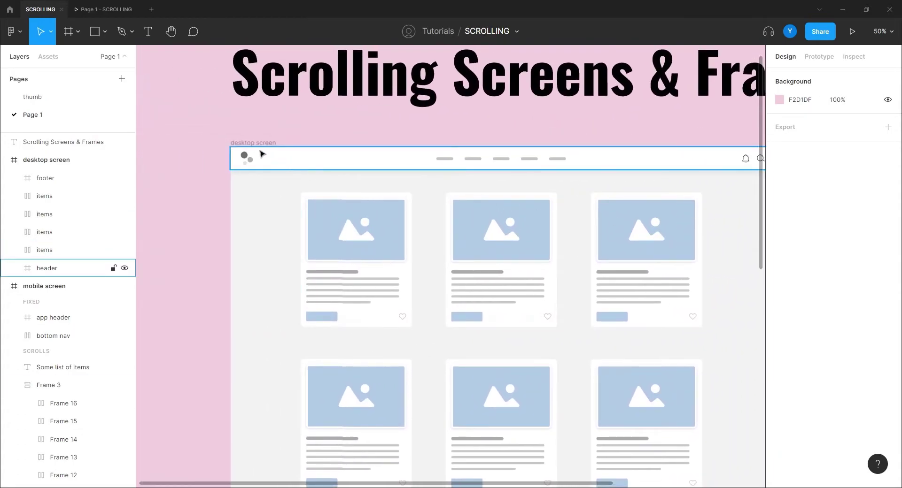
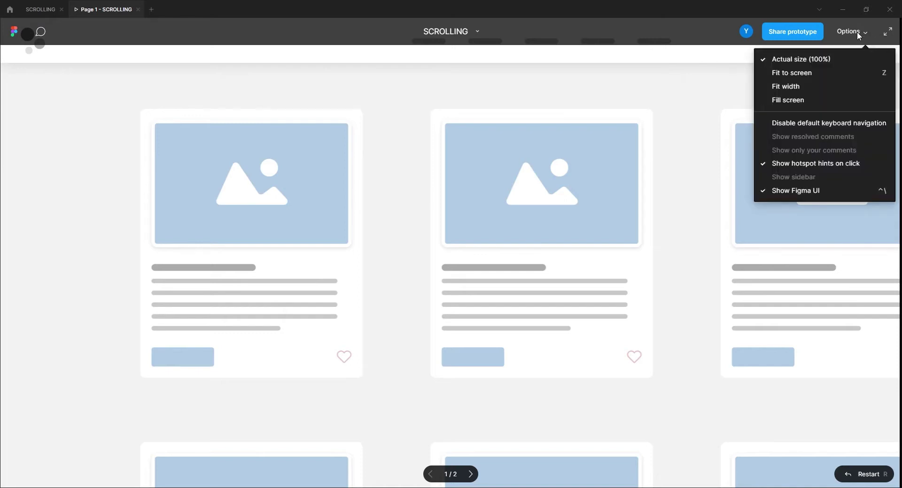
click(801, 101)
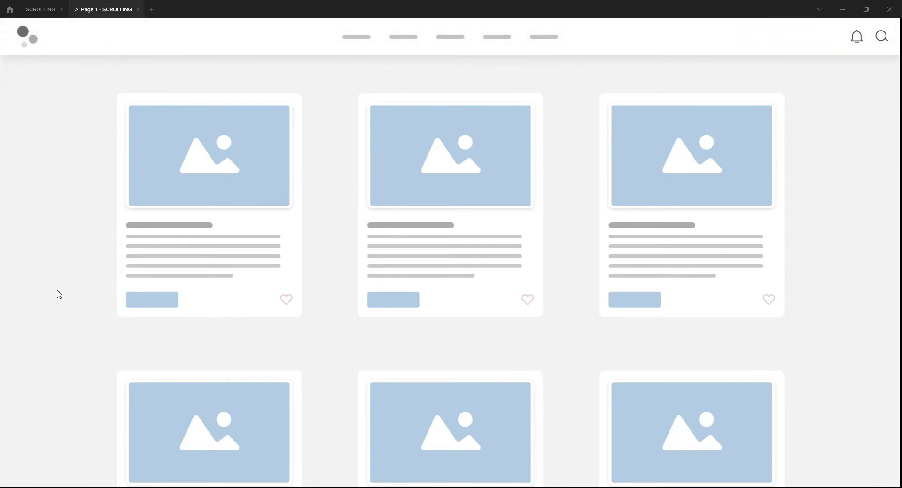
scroll(101, 261, down, 7)
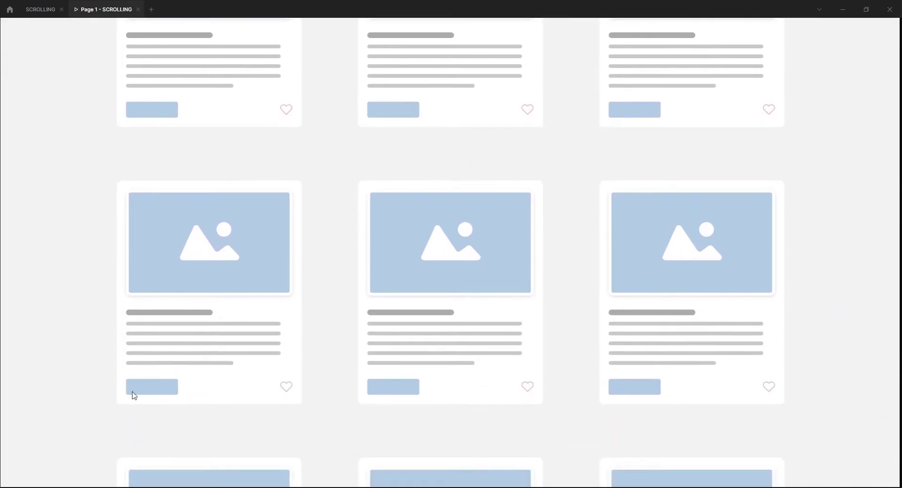
scroll(121, 188, down, 5)
scroll(115, 201, down, 5)
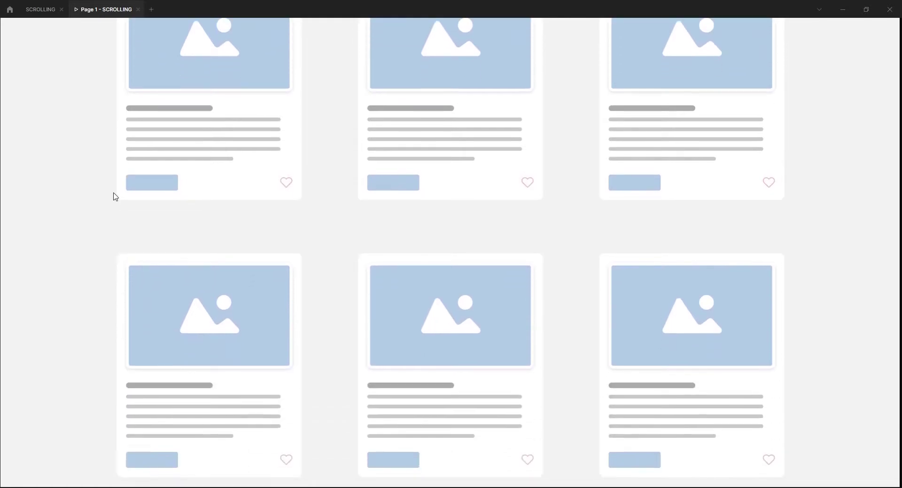
scroll(138, 207, down, 1)
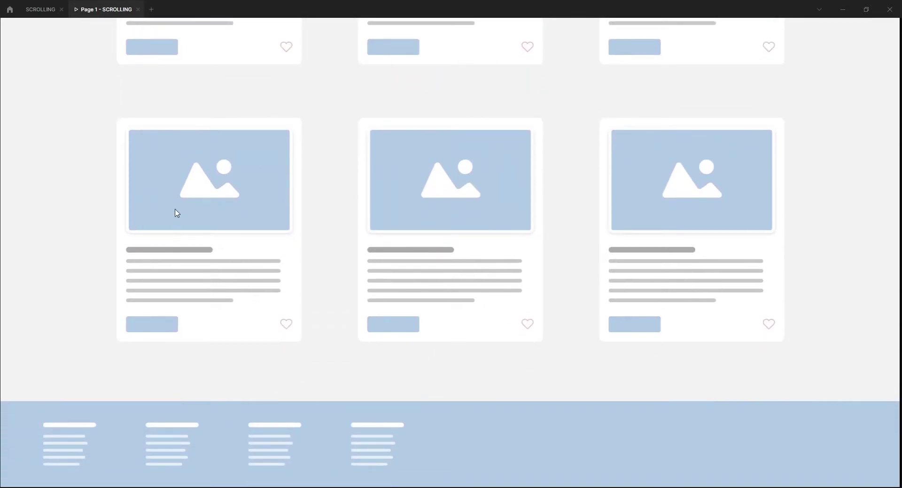
scroll(173, 217, down, 6)
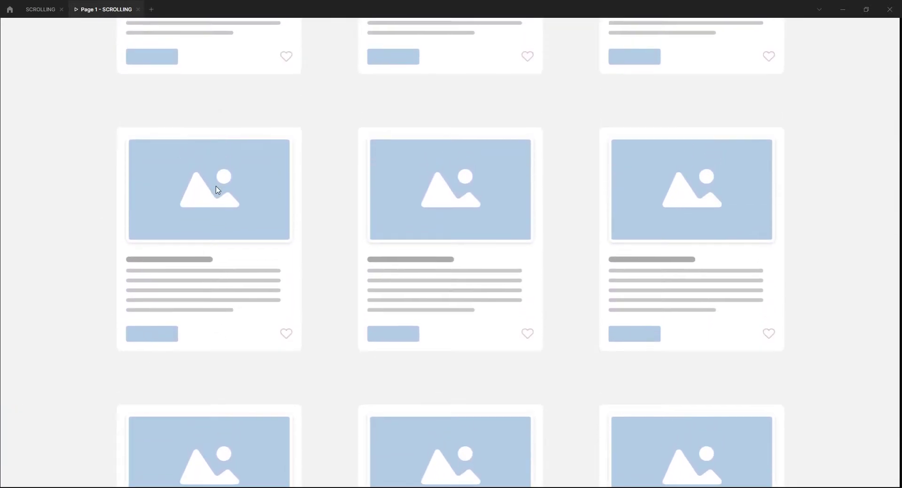
scroll(229, 381, down, 1)
- Return to the design file and set the prototype device to iPhone 13 mini
click(41, 10)
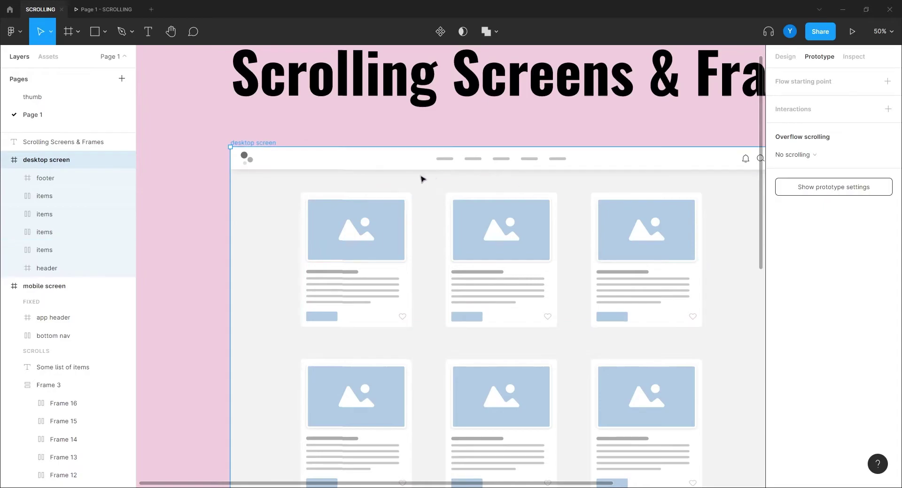
drag(401, 295, 338, 315)
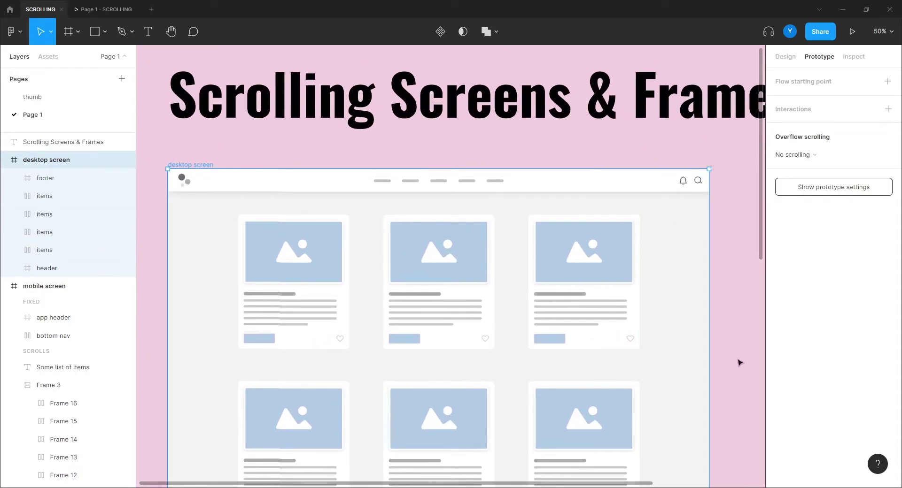
key(minus)
drag(499, 439, 493, 337)
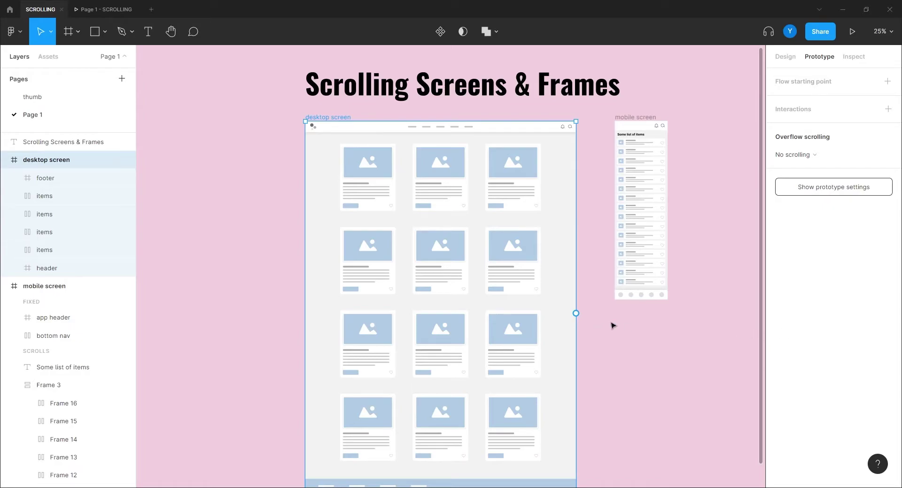
scroll(692, 282, right, 10)
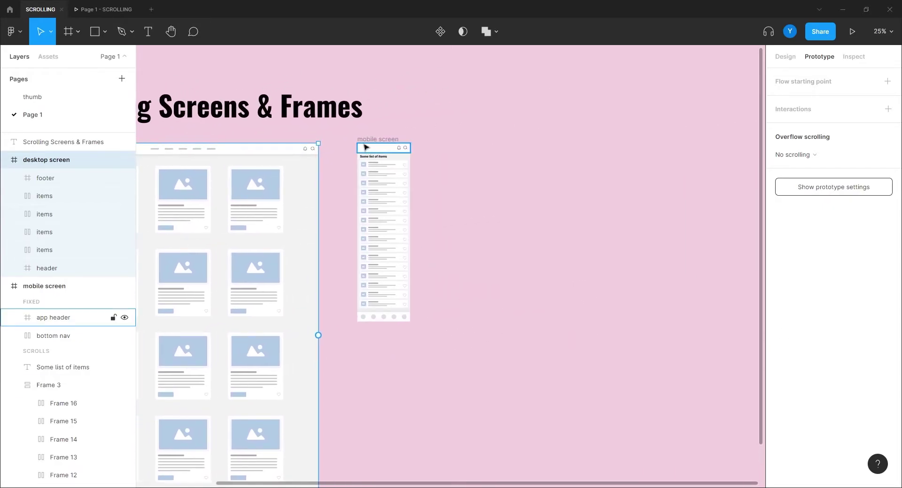
click(368, 139)
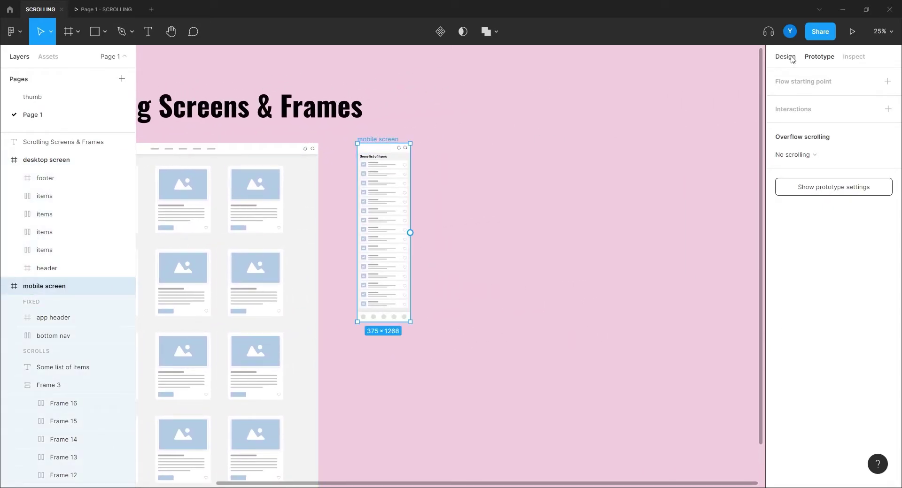
click(820, 187)
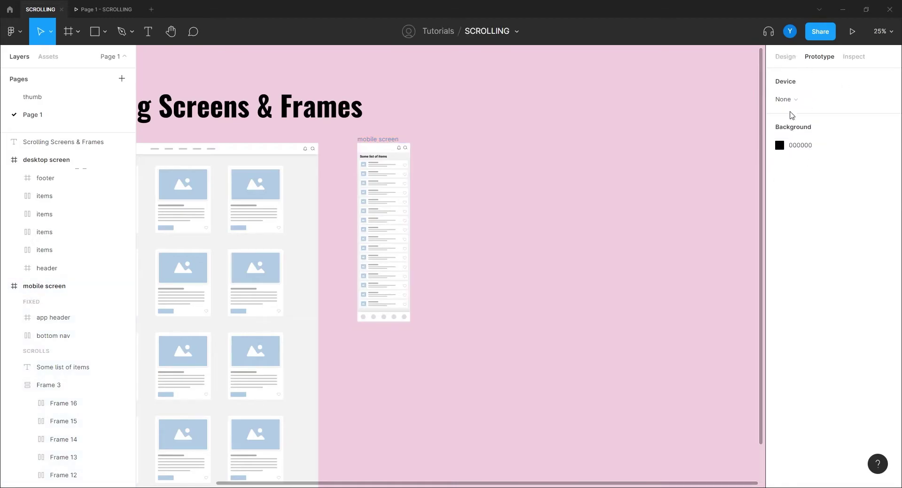
click(793, 100)
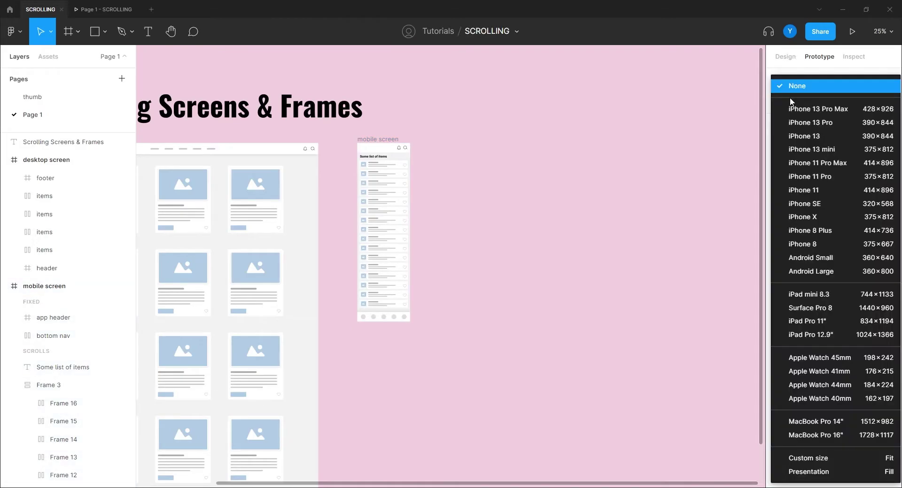
click(822, 149)
- Widen the mobile screen frame to about 1099 px, close the existing prototype preview and launch a new one for it
click(374, 140)
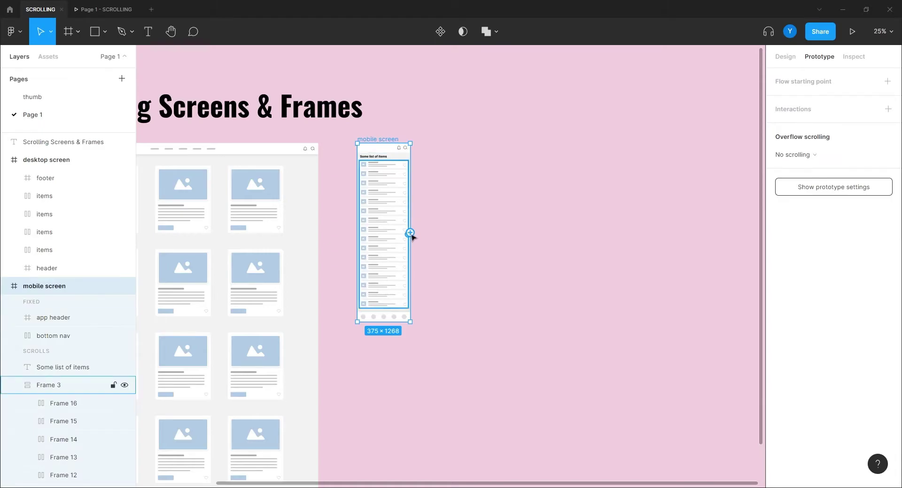
drag(410, 213, 513, 200)
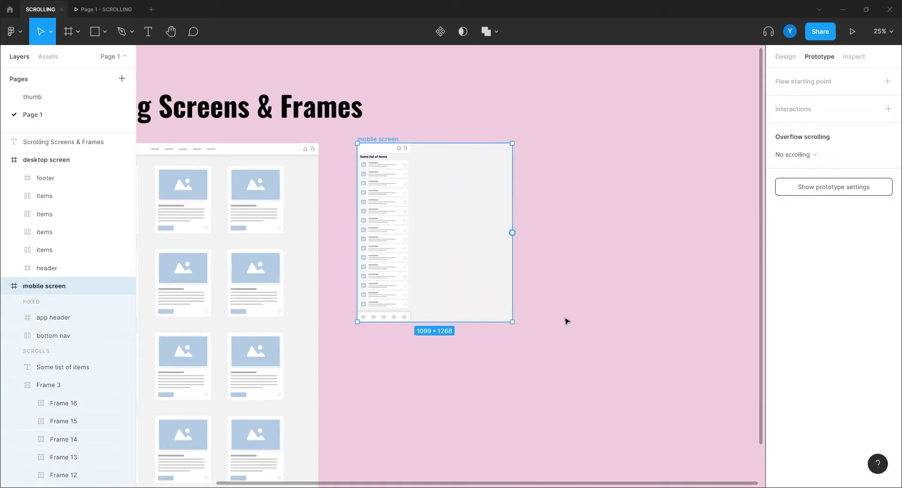
click(95, 9)
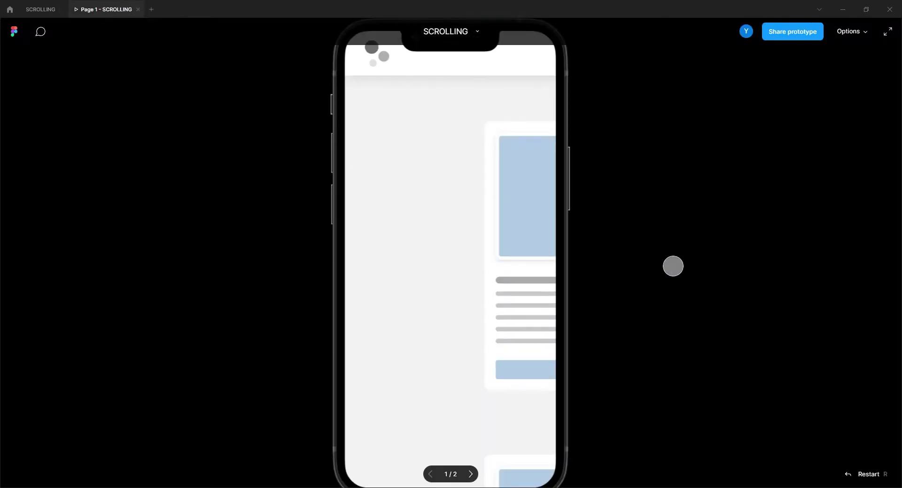
click(138, 10)
click(852, 31)
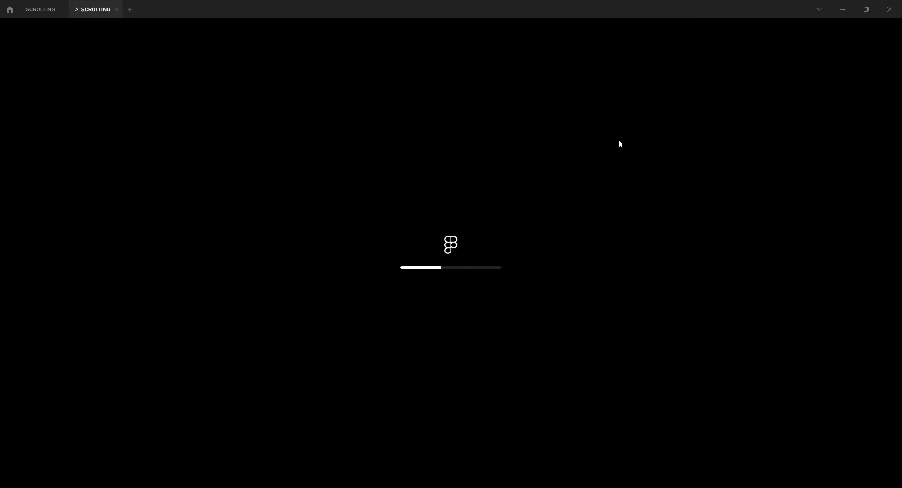
- Swipe the mobile prototype's item list vertically and sideways to examine scrolling on the widened screen
drag(445, 348, 399, 324)
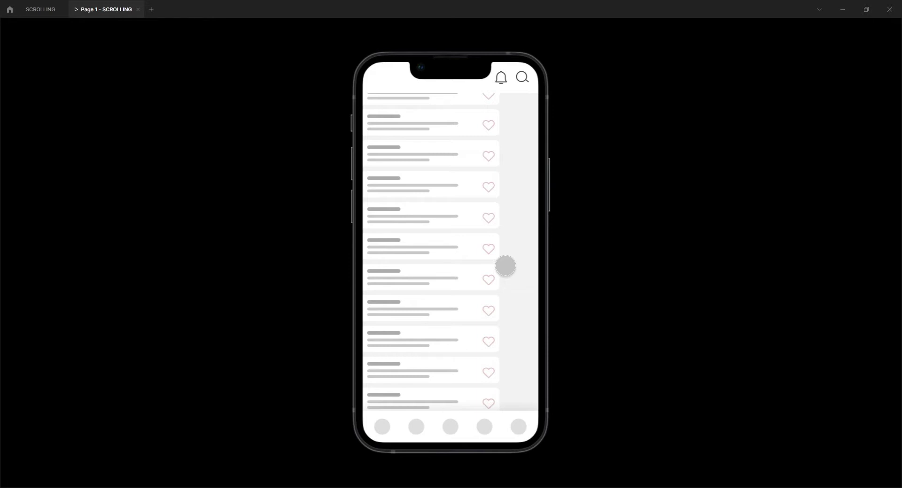
drag(409, 205, 339, 214)
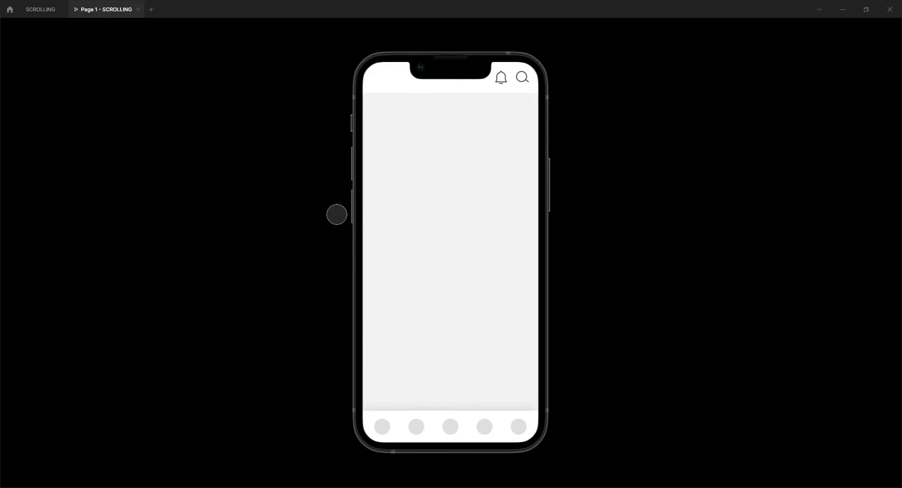
drag(419, 203, 691, 229)
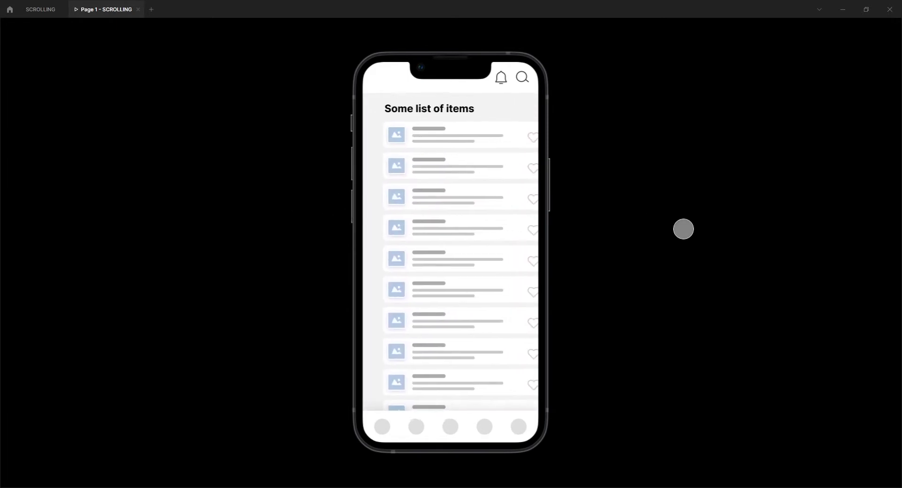
drag(507, 258, 474, 207)
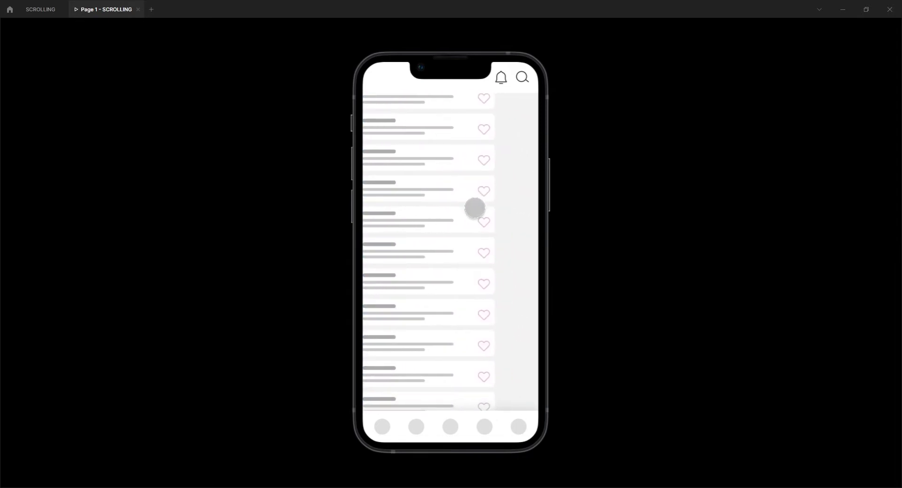
- Return to the design file and set the mobile screen frame's height to 812
click(40, 9)
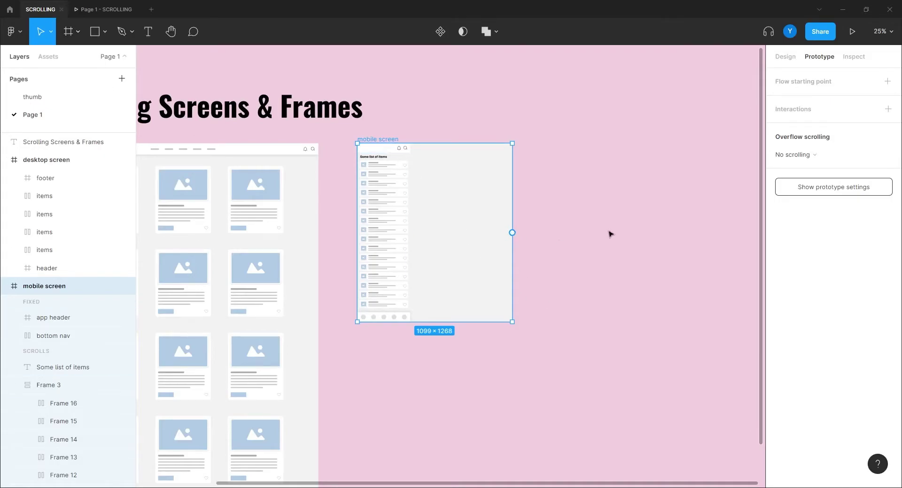
click(785, 56)
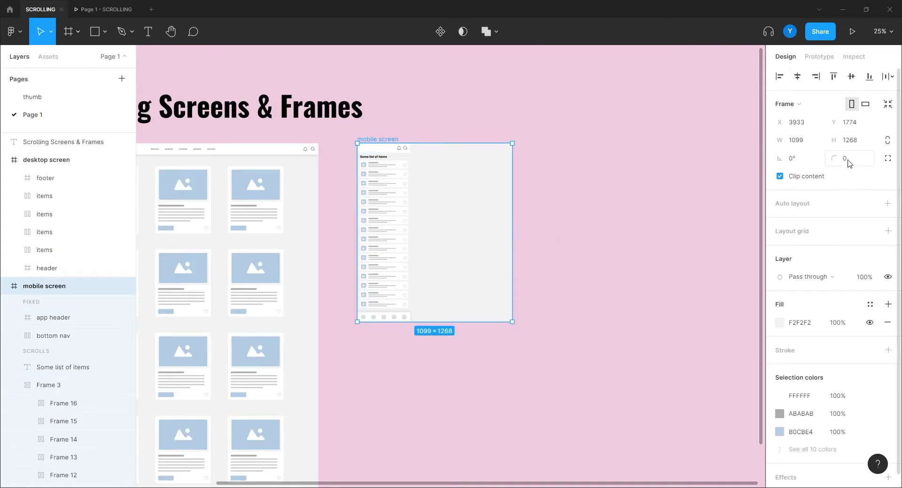
click(857, 142)
text(8)
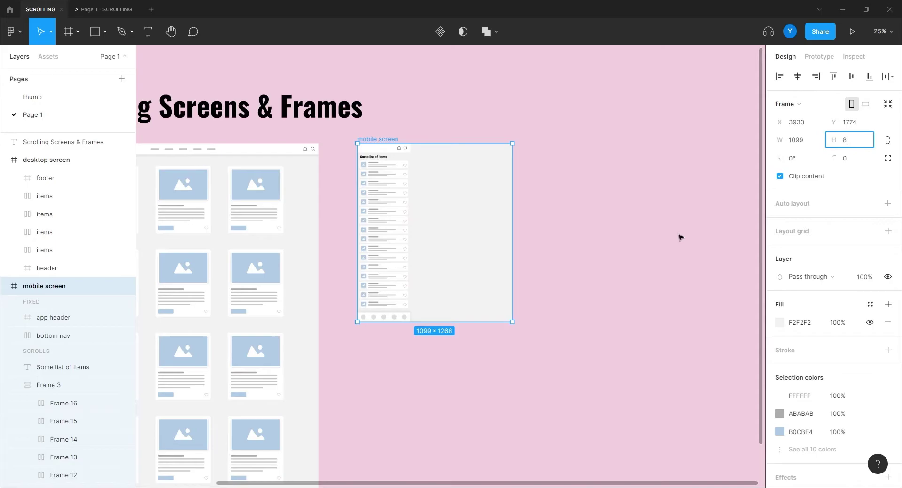
key(Return)
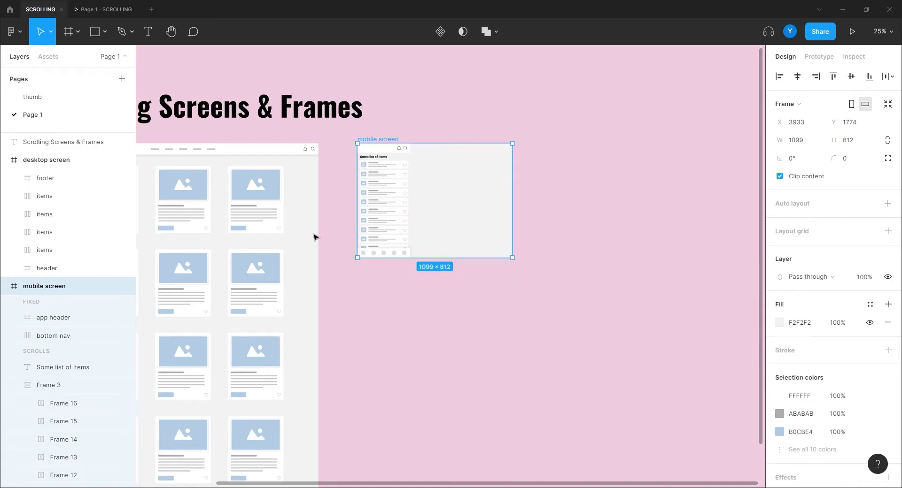
- Preview the resized mobile screen, test its sideways scrolling, and compare it with the frame in the design file
click(109, 12)
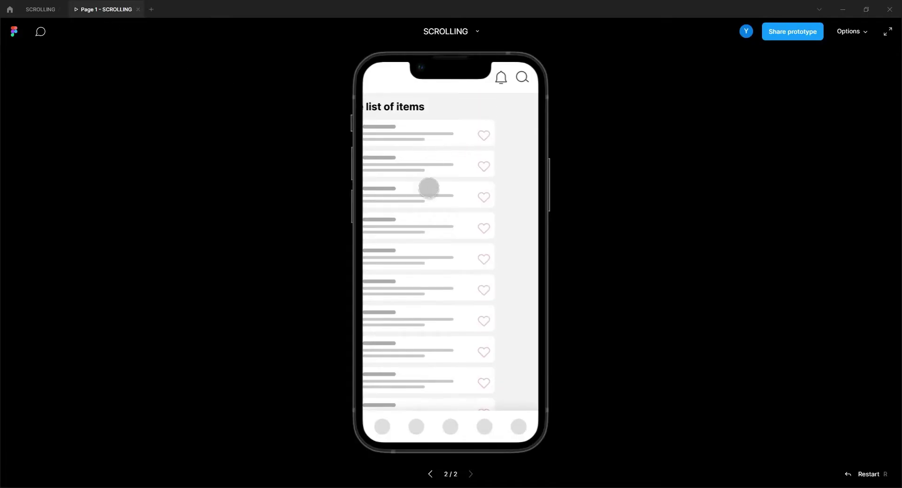
drag(513, 262, 319, 256)
drag(362, 275, 577, 213)
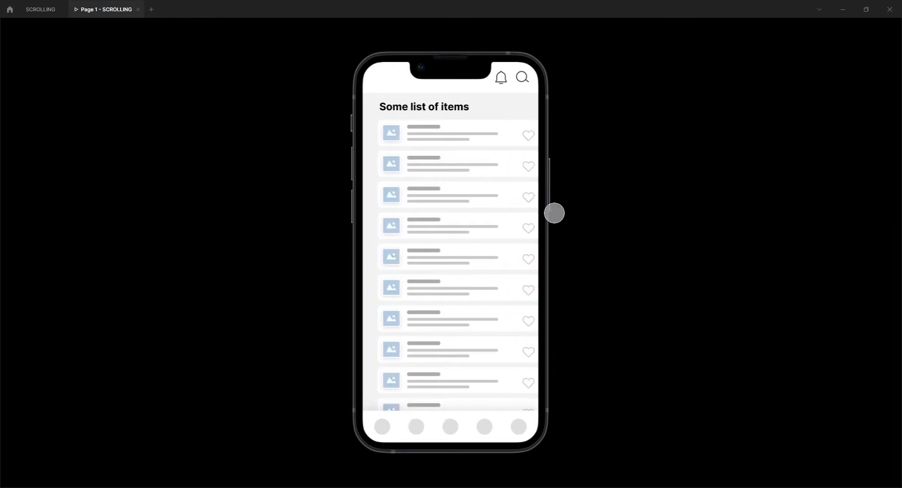
click(44, 9)
click(439, 322)
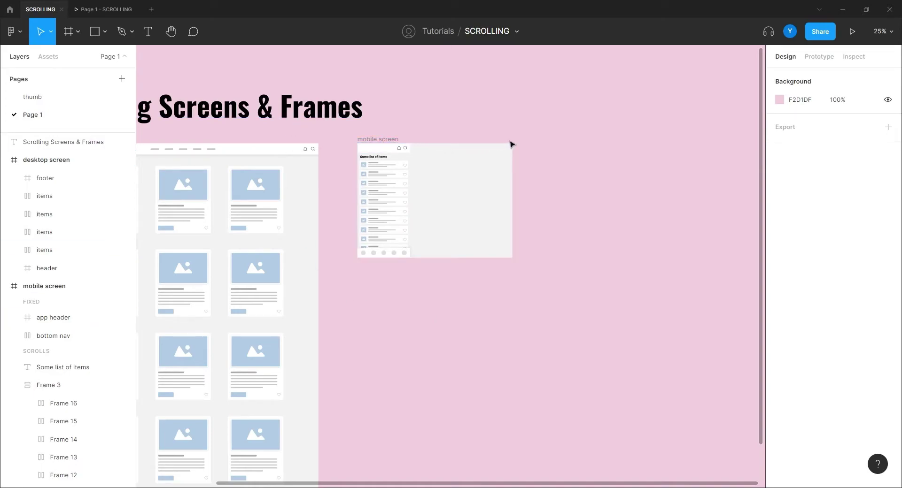
click(97, 10)
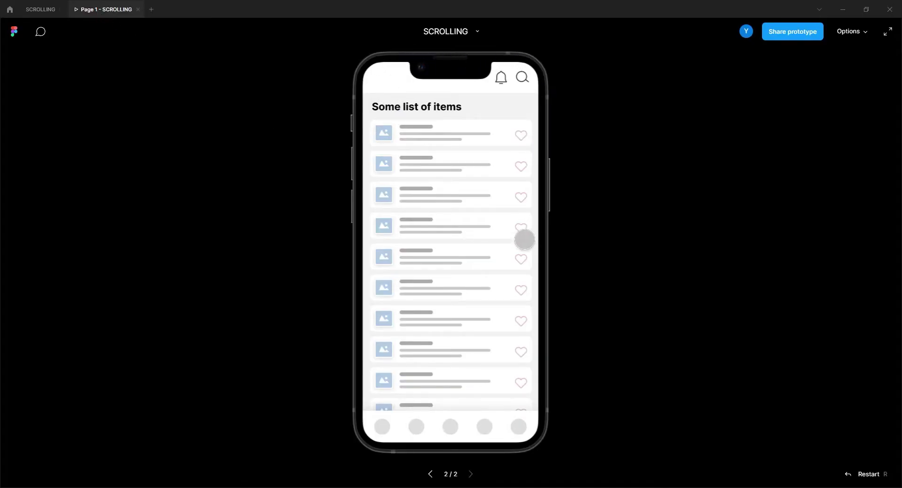
- Back in the design file, set the mobile screen frame's width to 375
click(38, 9)
drag(472, 301, 560, 304)
click(535, 135)
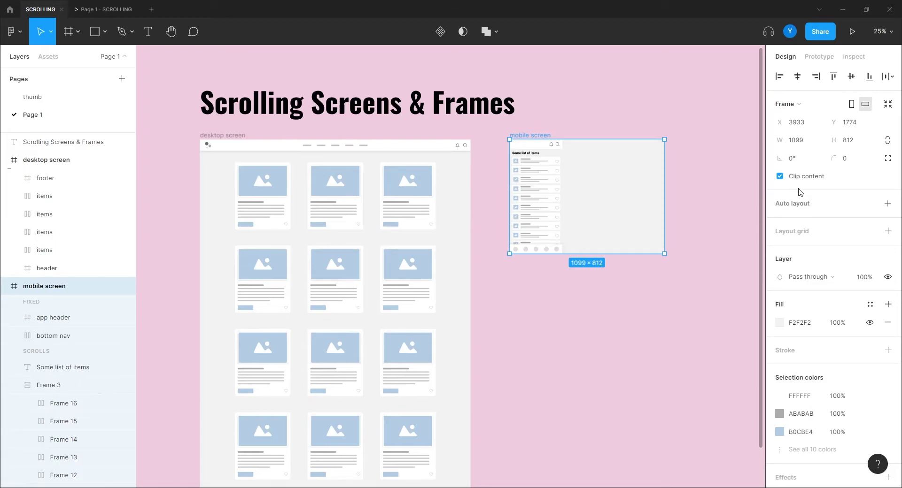
click(852, 140)
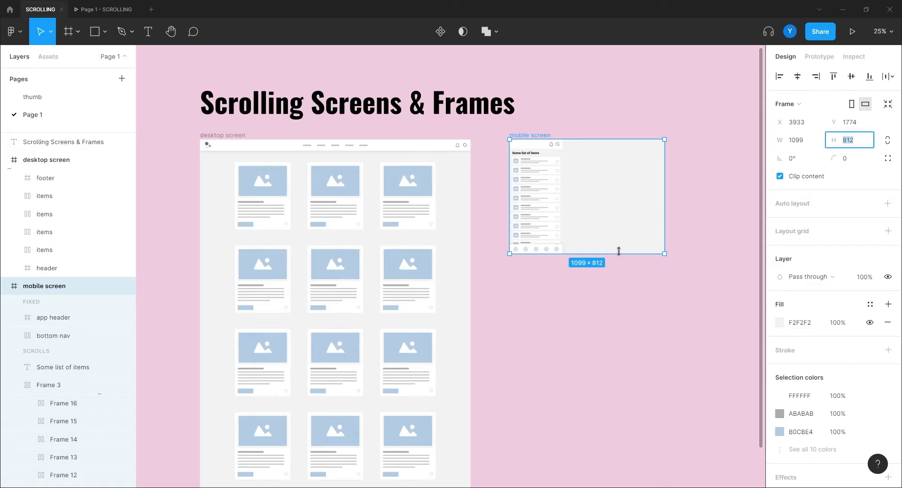
key(shift+Tab)
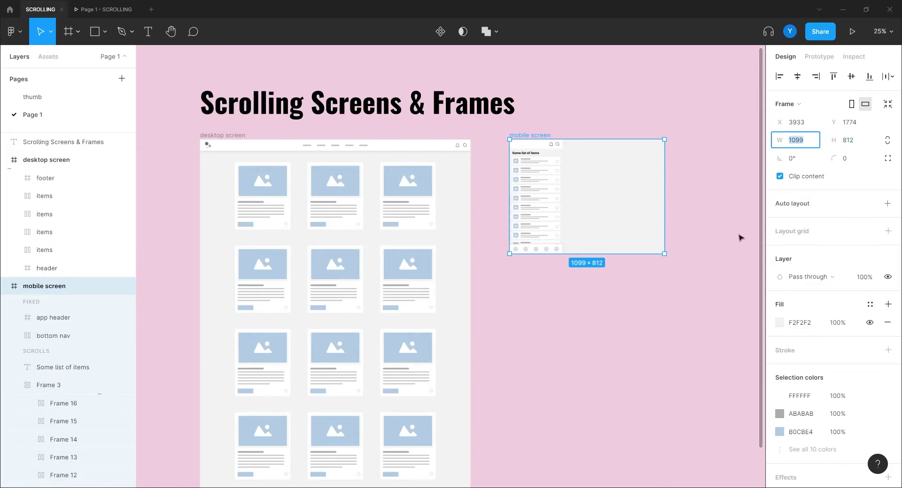
text(3)
key(Return)
drag(565, 299, 465, 389)
key(plus)
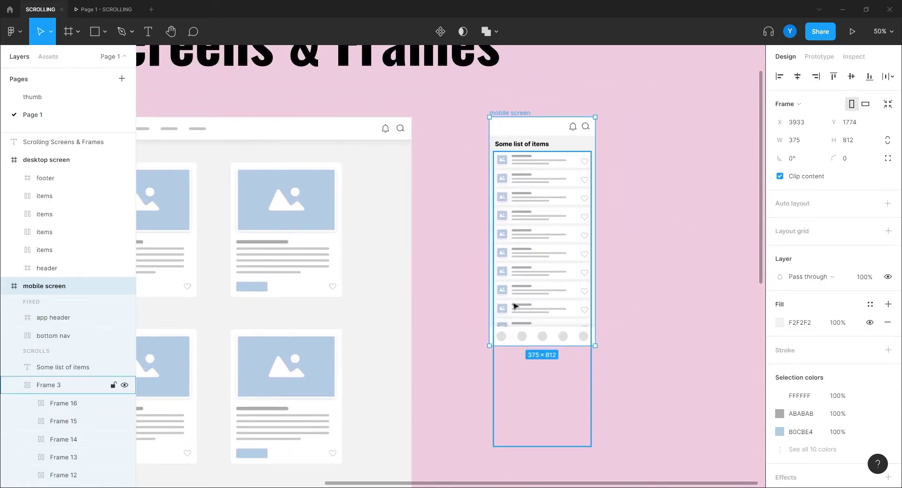
- Shorten the item list frame on the mobile screen to about 232 px high and clip its content
click(545, 245)
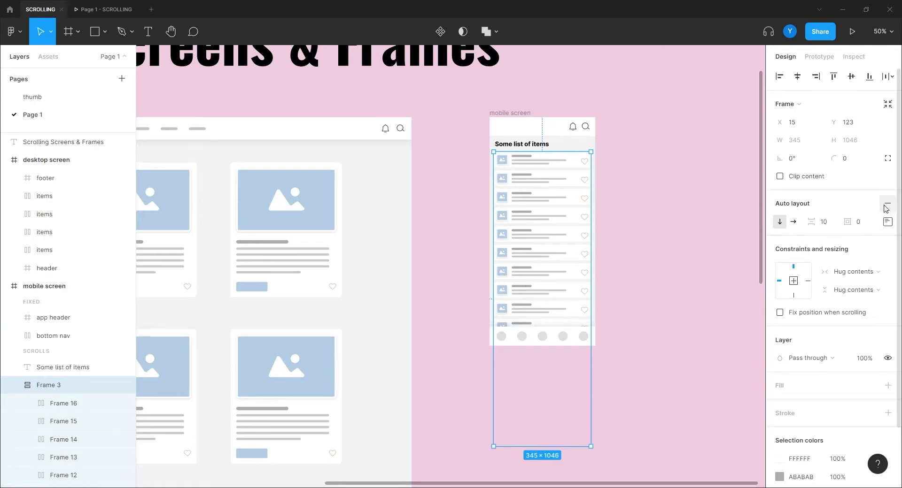
drag(511, 447, 513, 217)
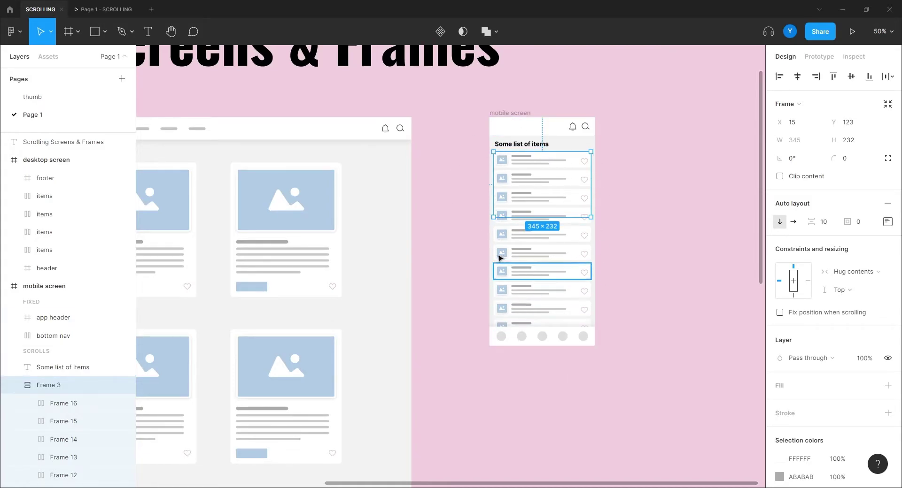
click(780, 177)
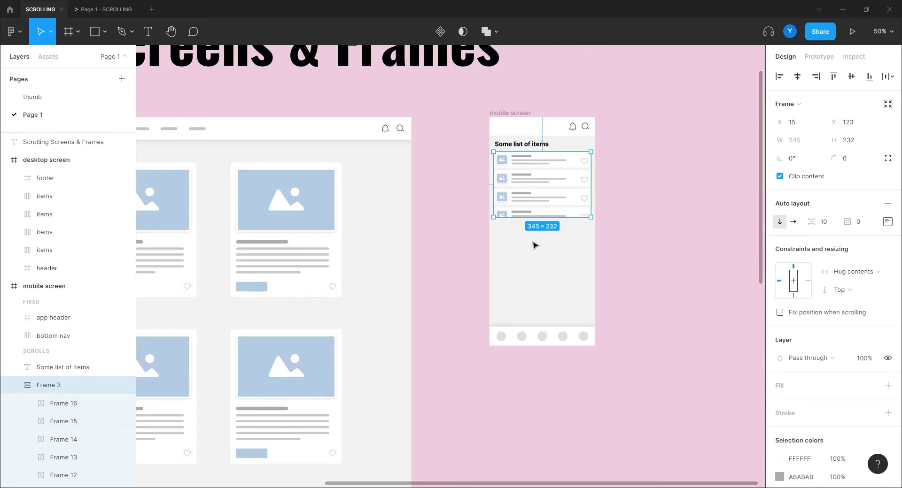
scroll(534, 246, up, 5)
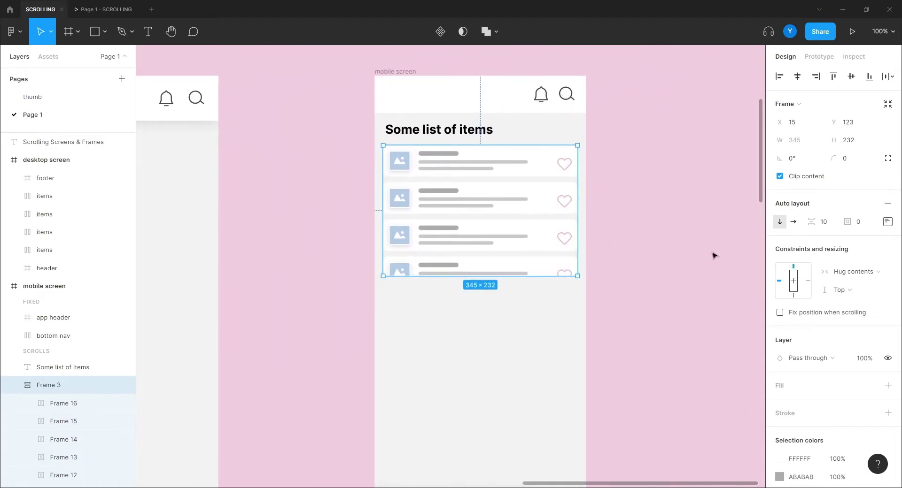
- Remove auto layout from the item list frame and set its overflow to vertical scrolling
click(887, 203)
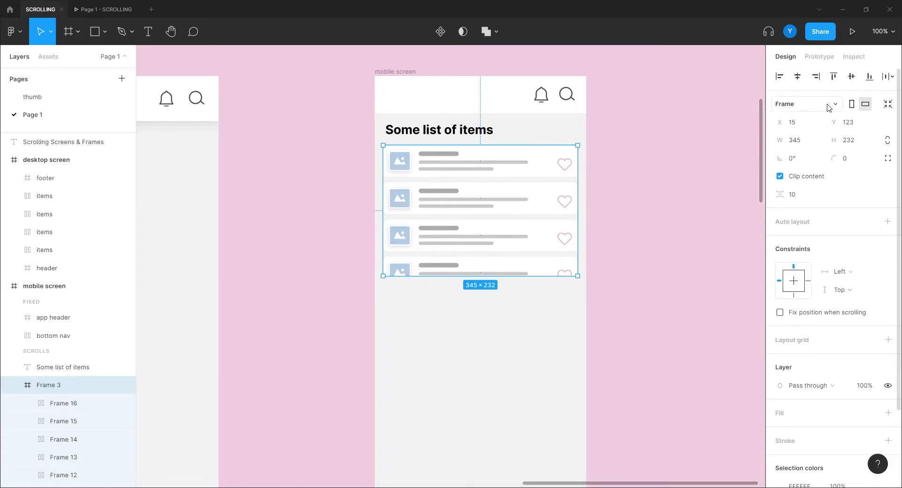
click(819, 57)
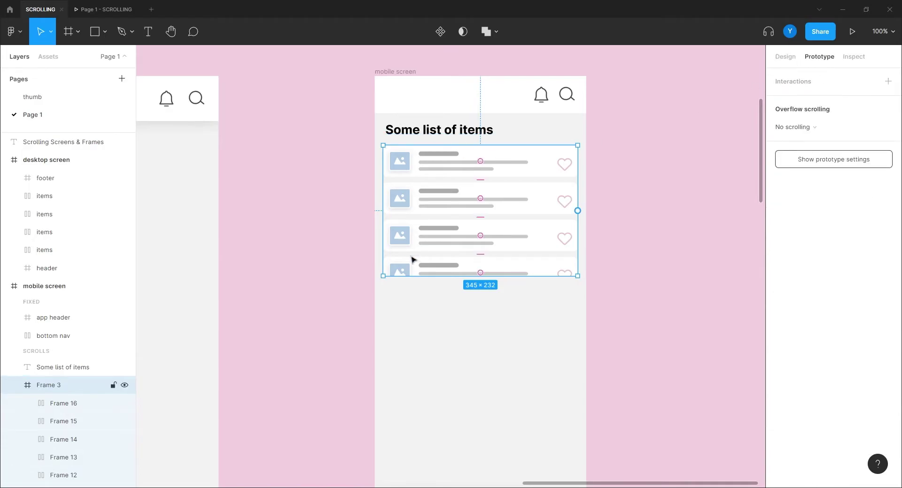
click(783, 128)
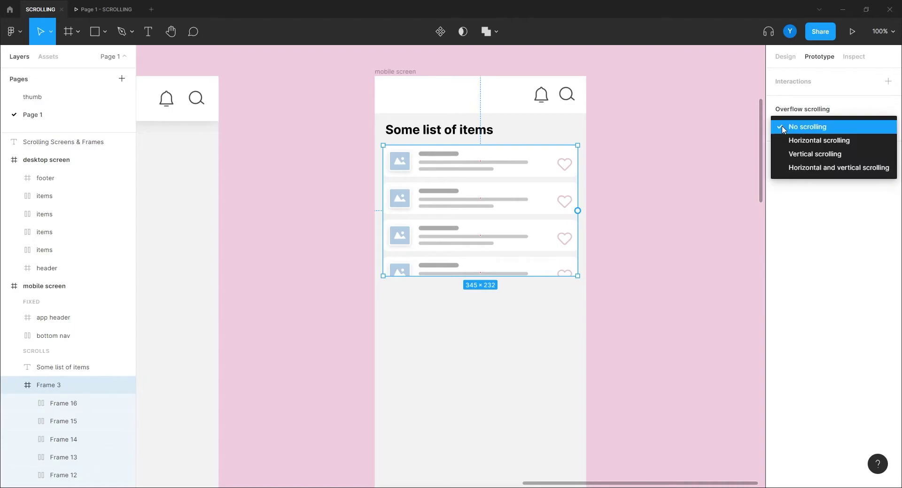
click(791, 155)
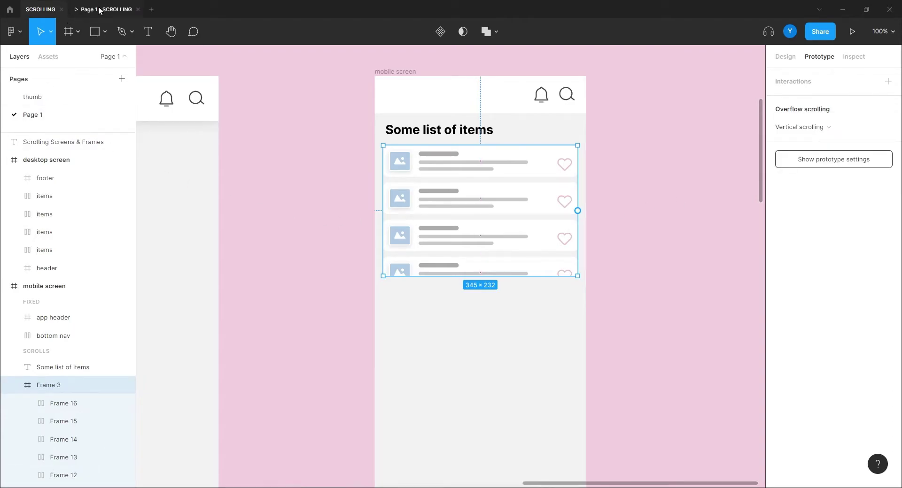
- Open the mobile prototype preview and scroll the items up and down inside the clipped list
click(80, 10)
scroll(443, 129, down, 2)
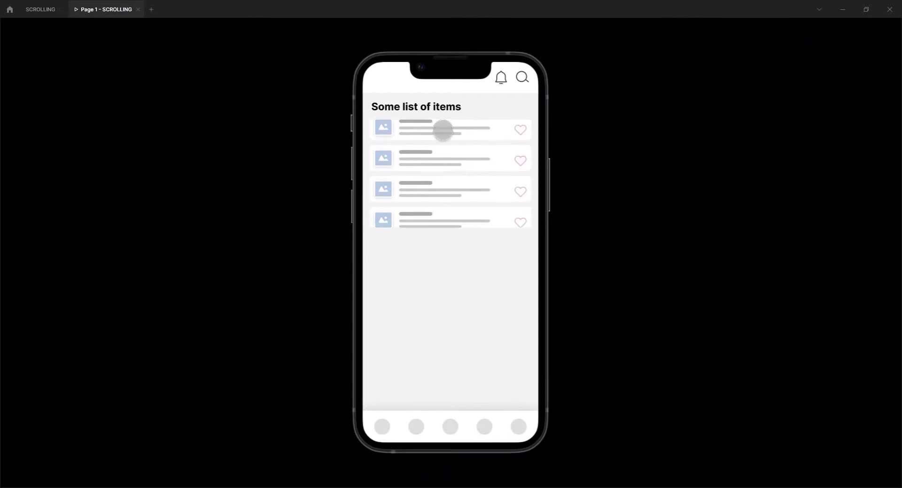
drag(435, 194, 450, 163)
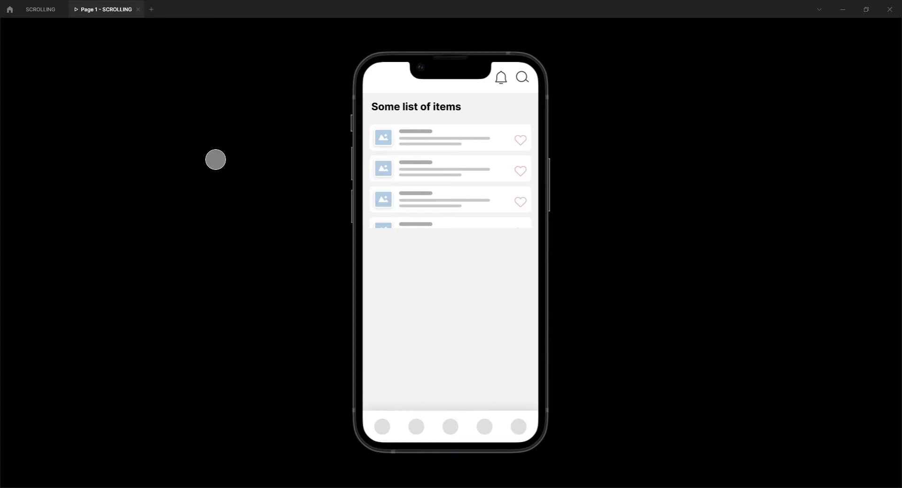
drag(445, 185, 378, 86)
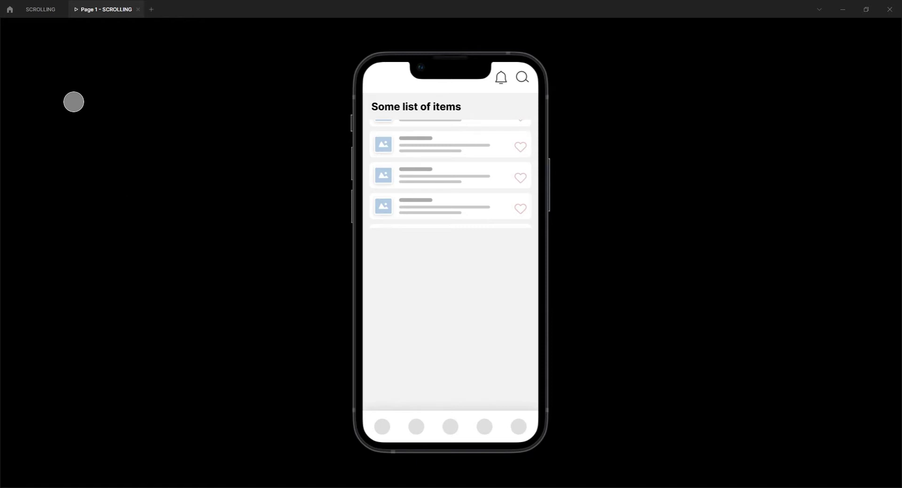
- Return to the design file and extend the mobile screen frame downward well past its current bottom edge
click(45, 10)
scroll(443, 360, down, 5)
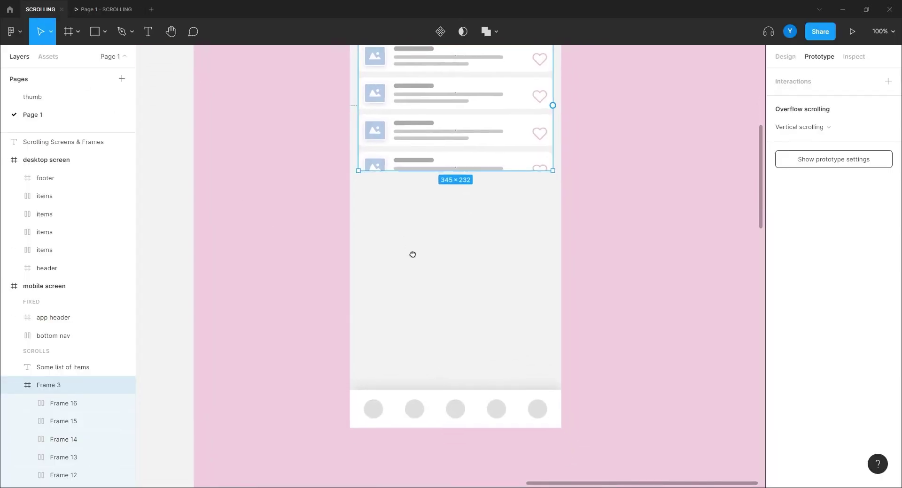
drag(447, 228, 468, 275)
key(minus)
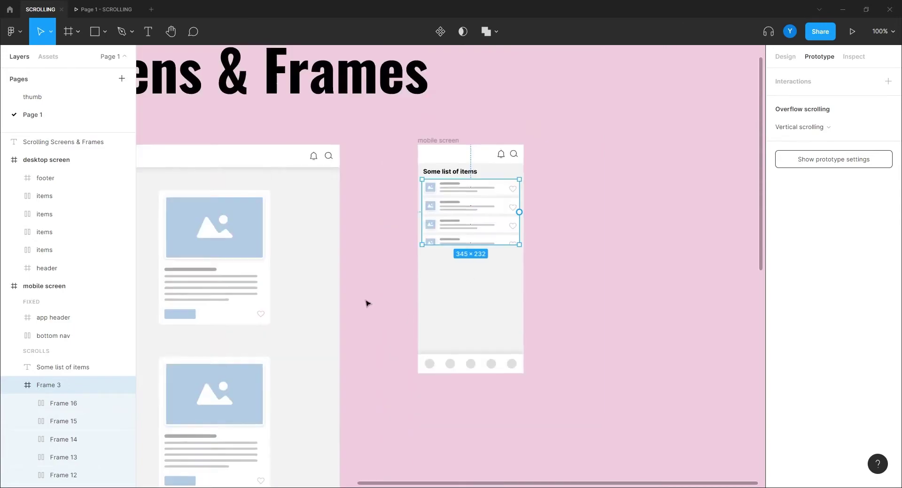
drag(366, 302, 364, 244)
click(436, 77)
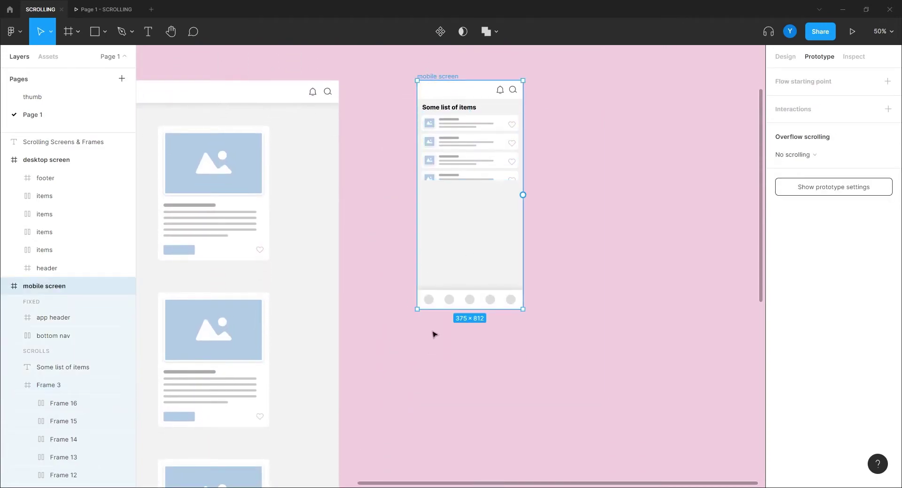
drag(439, 310, 446, 438)
- Duplicate the scrollable item list frame three times down the mobile screen at equal spacing
scroll(422, 282, up, 3)
click(494, 178)
click(494, 178)
drag(489, 181, 489, 261)
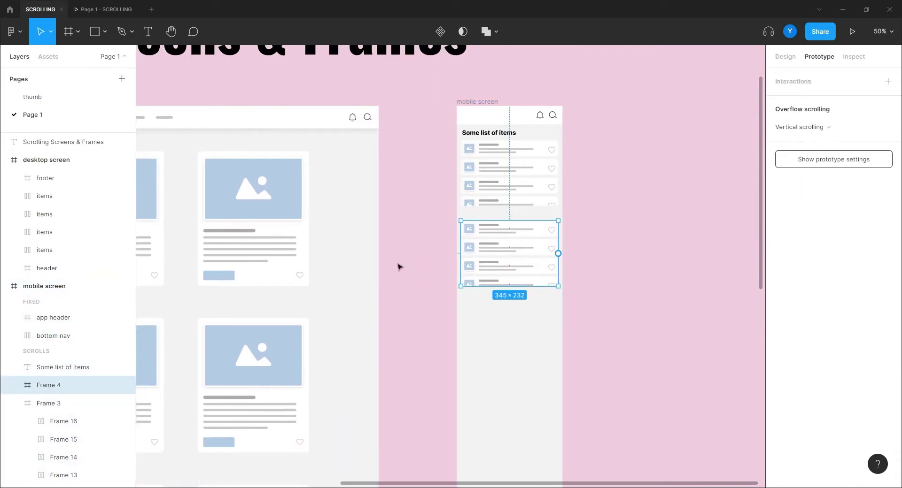
key(ctrl+d)
key(ctrl+d)
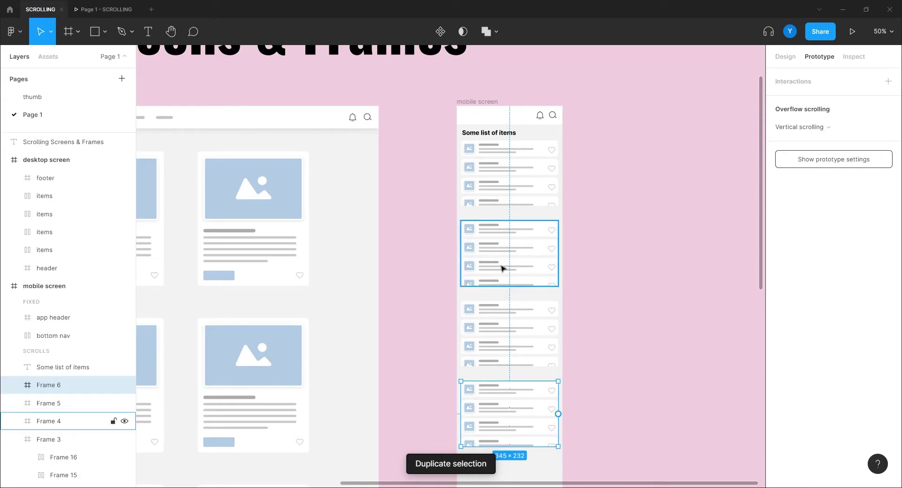
- Check the open prototype preview, close it, clear the list selection and launch a fresh preview
click(106, 9)
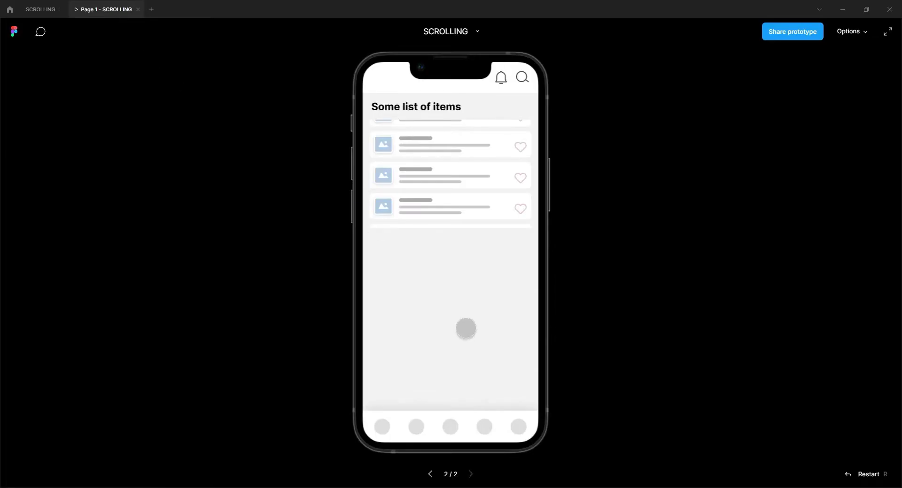
click(138, 9)
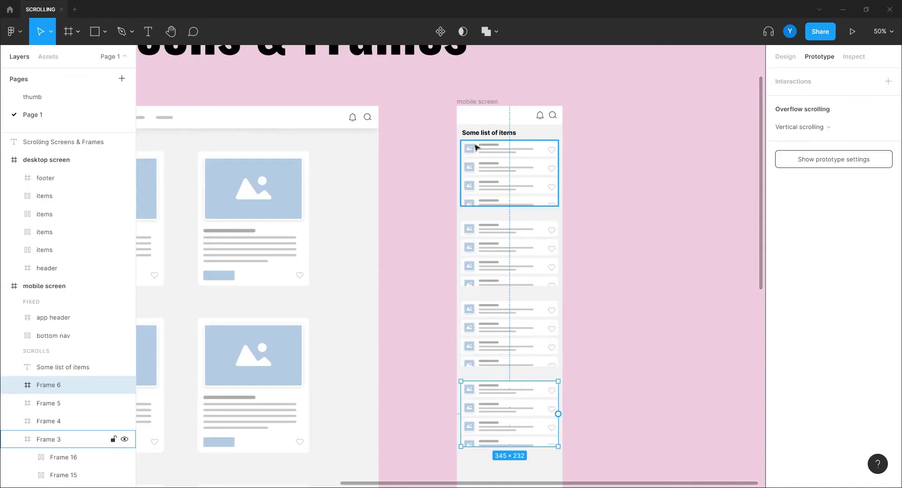
key(Escape)
click(852, 31)
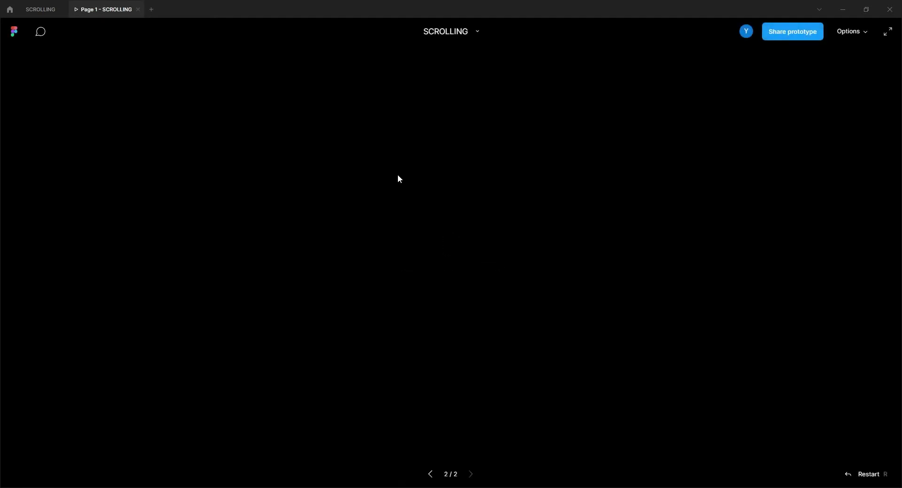
- Scroll the stacked item lists in the mobile prototype preview, compare them with the design file, and return to the design
drag(378, 378, 419, 199)
drag(423, 328, 418, 255)
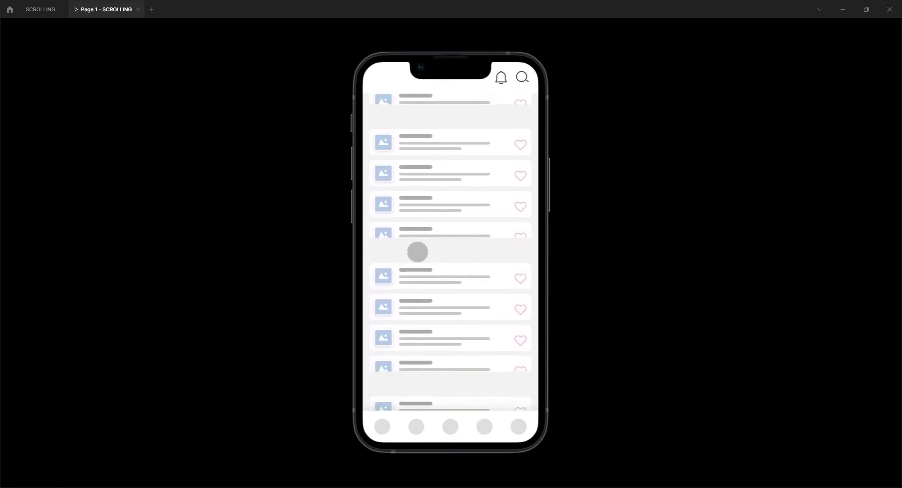
click(38, 9)
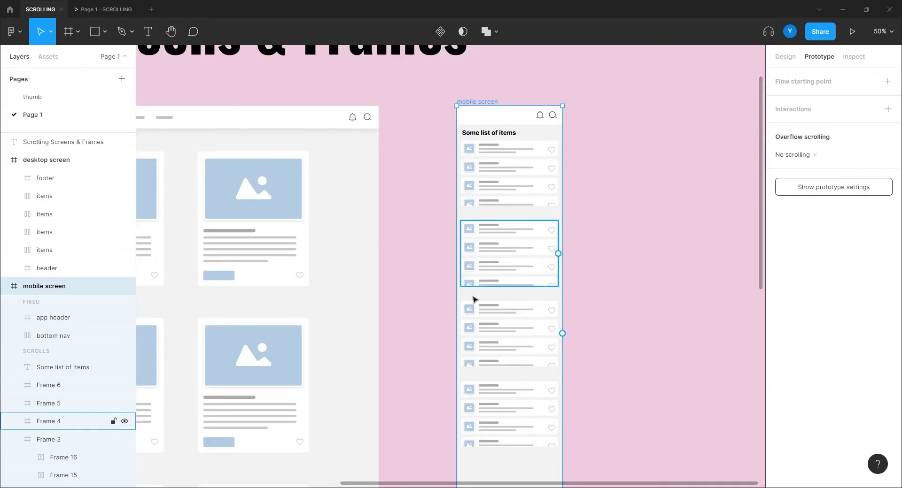
click(111, 10)
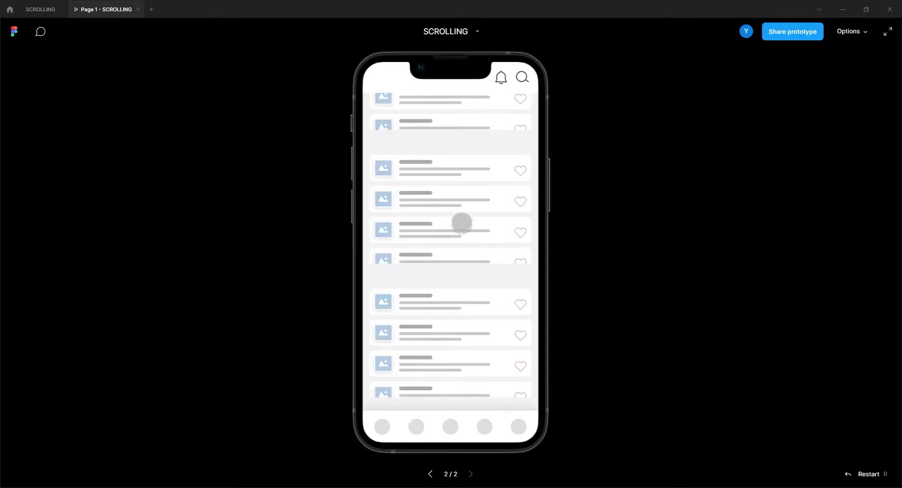
drag(459, 188, 418, 206)
click(36, 10)
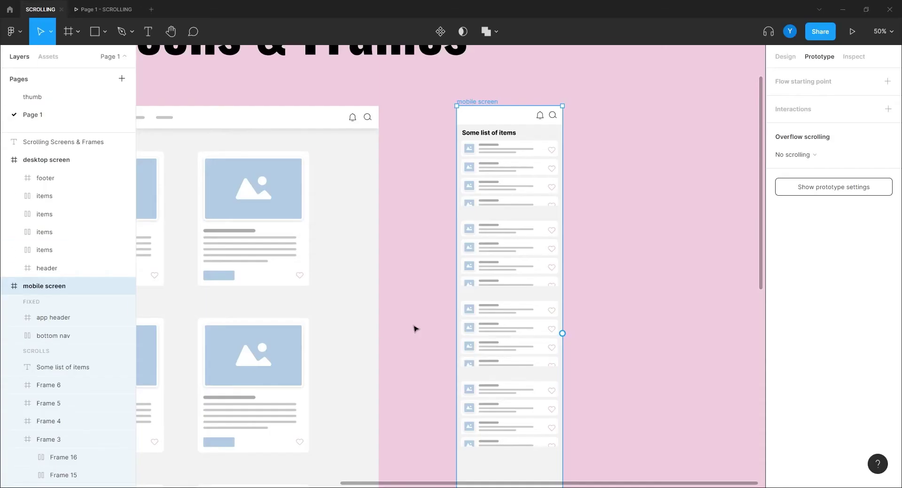
- Remove the three duplicated item list frames from the mobile screen, keeping only the original list under the heading
click(502, 257)
key(ctrl+z)
key(ctrl+z)
key(ctrl+z)
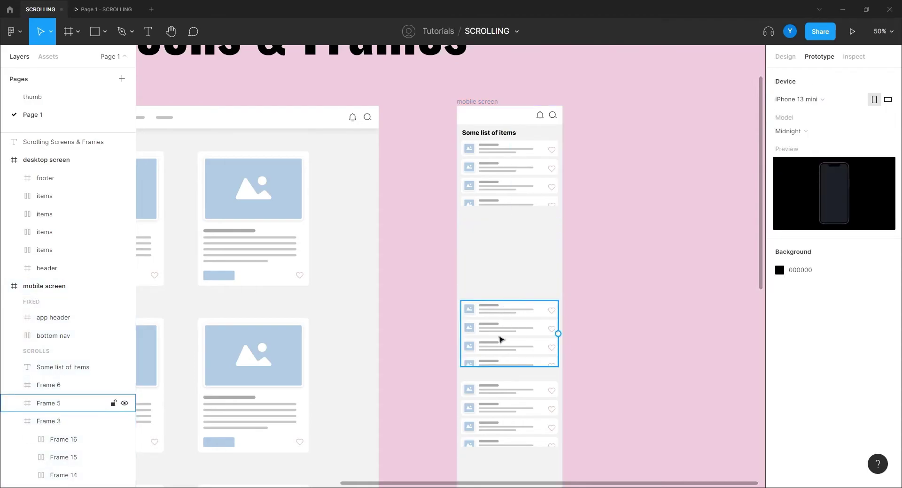
scroll(461, 300, down, 3)
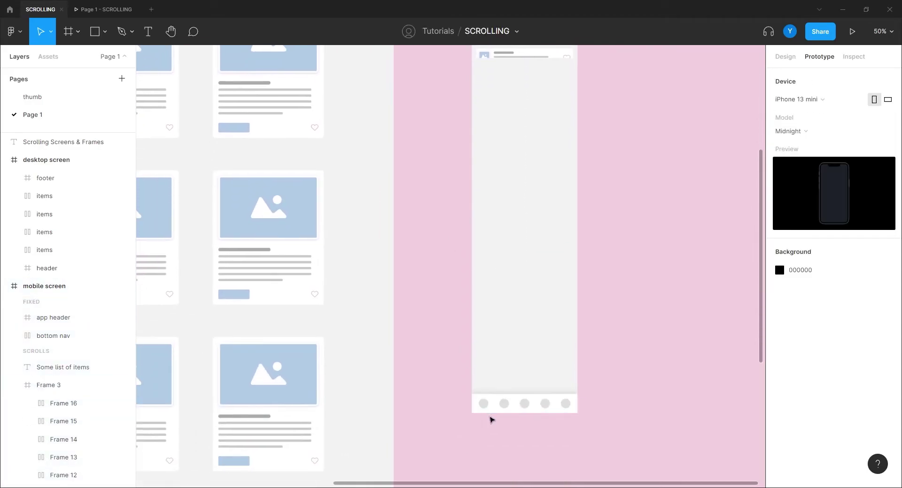
drag(447, 314, 434, 394)
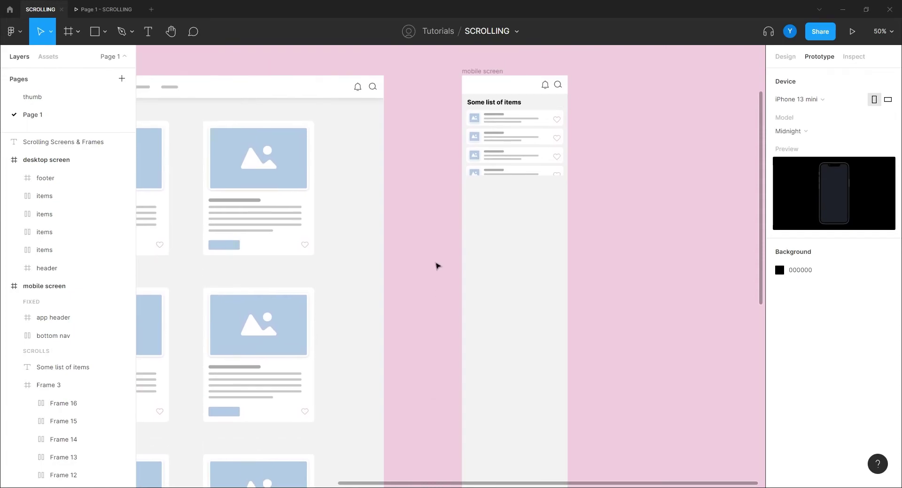
drag(438, 266, 433, 328)
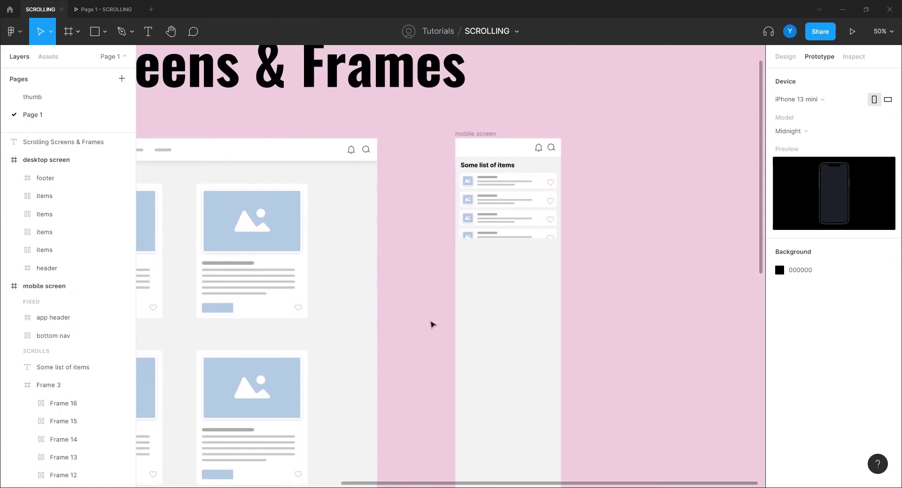
- Extend the item list frame's bottom edge downward to a size of about 345 × 407, then clear the selection
key(shift+0)
drag(422, 249, 341, 307)
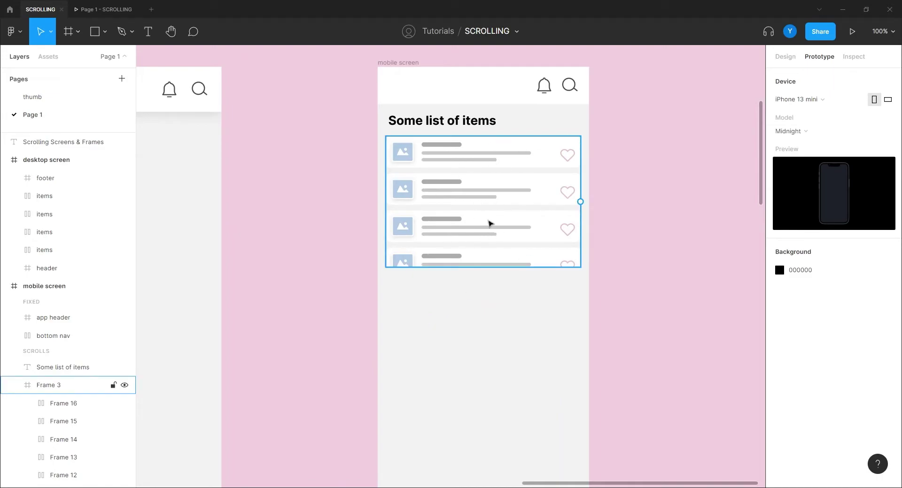
click(429, 266)
drag(427, 268, 476, 367)
drag(385, 360, 370, 292)
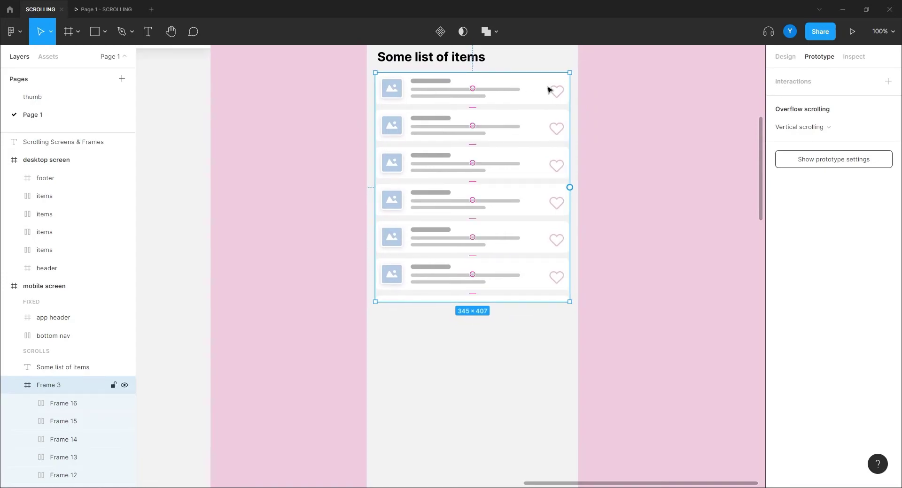
click(436, 275)
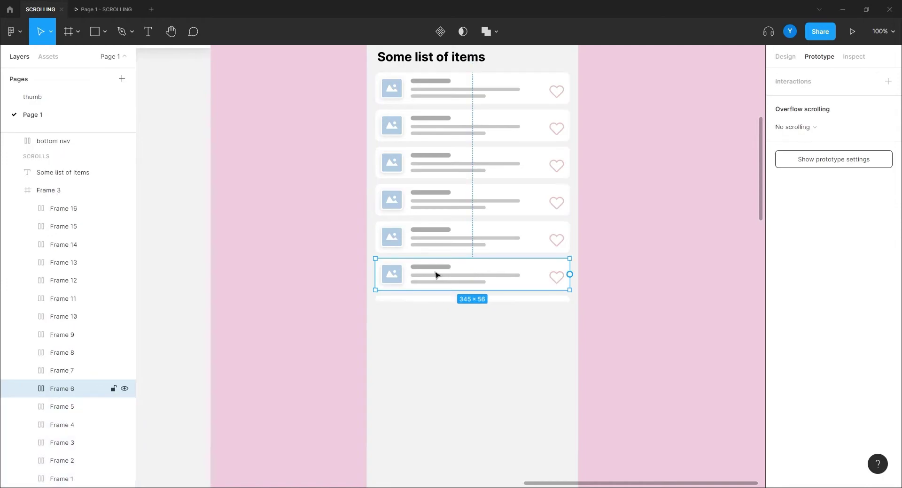
click(408, 307)
click(331, 323)
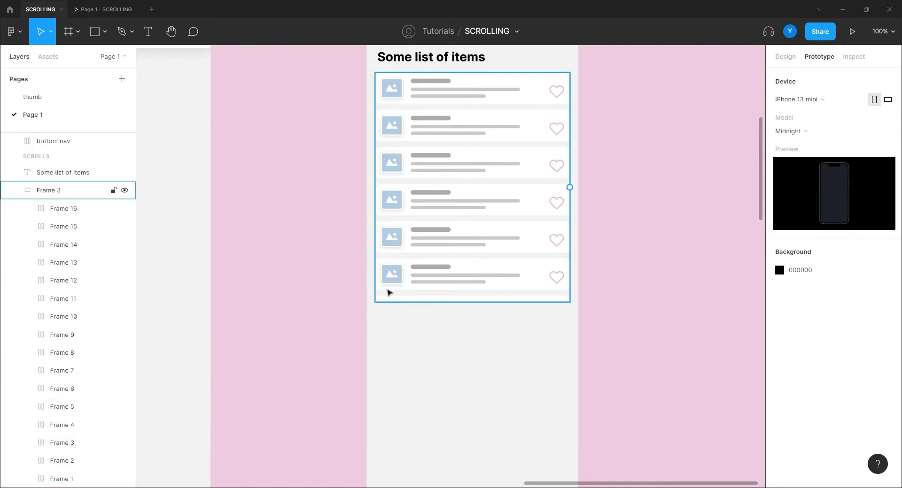
- Turn off content clipping on the item list frame, inspect the overflowing items, and turn clipping back on
click(444, 98)
click(785, 56)
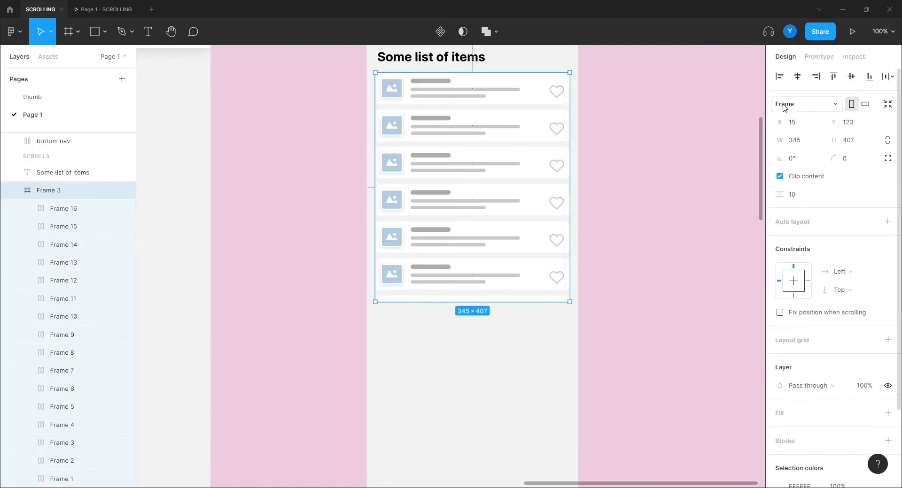
click(780, 177)
scroll(359, 294, down, 5)
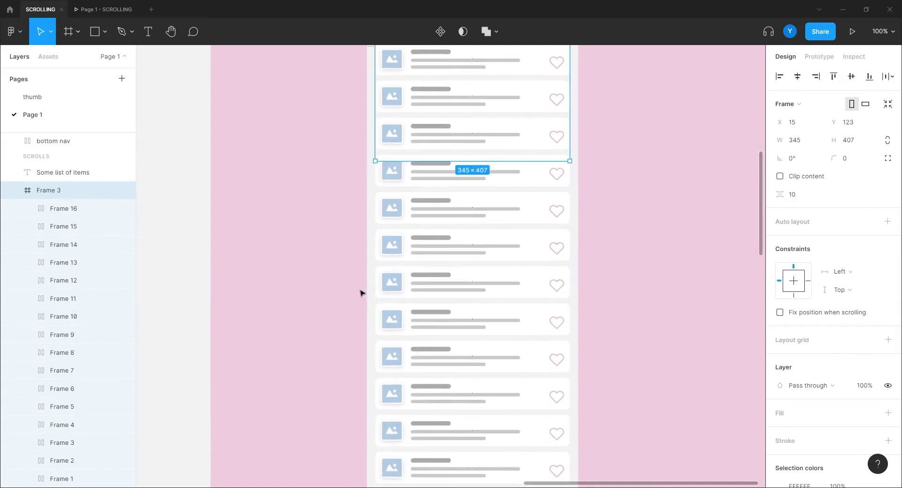
key(minus)
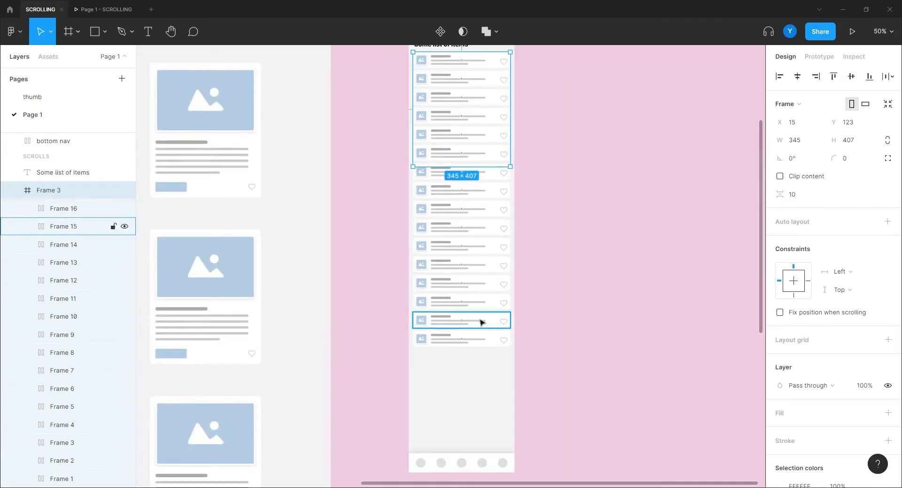
scroll(403, 286, up, 2)
scroll(402, 285, up, 1)
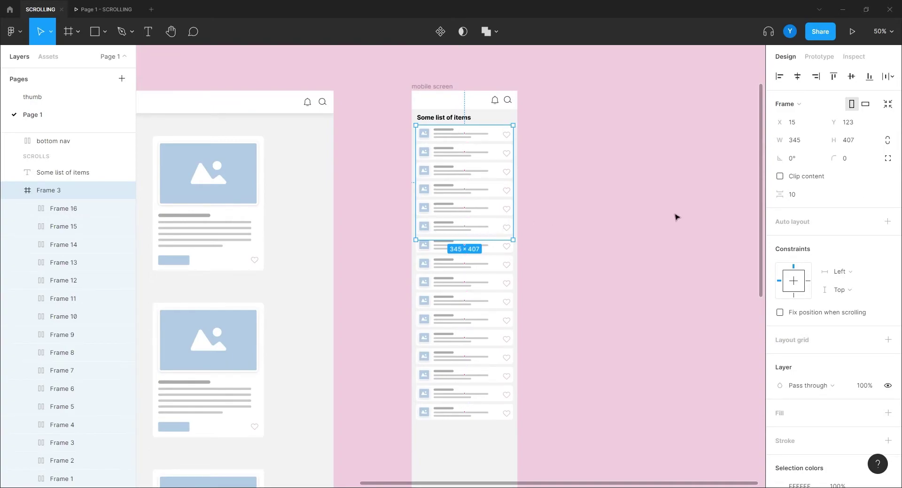
click(780, 176)
click(391, 266)
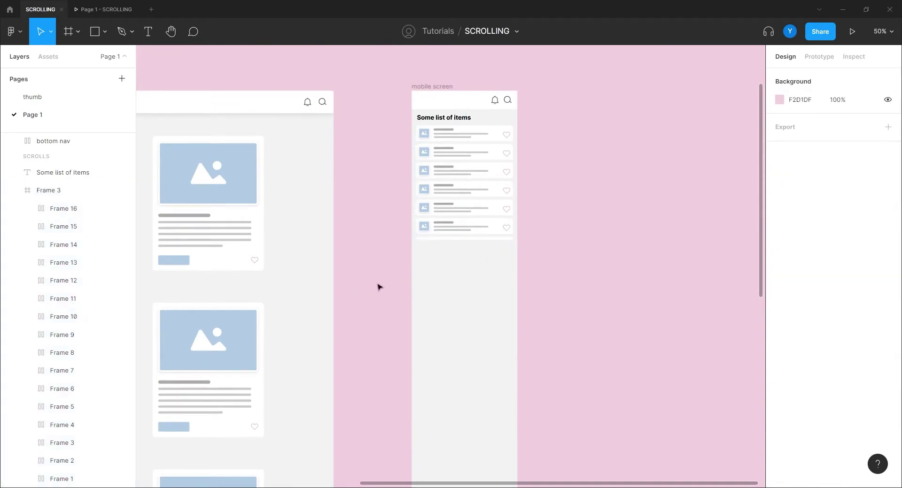
scroll(413, 277, left, 3)
click(96, 34)
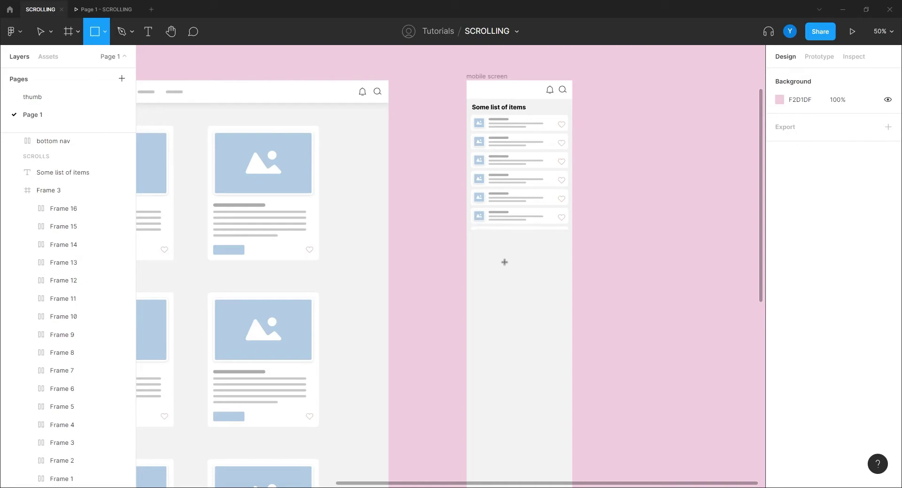
scroll(502, 276, up, 5)
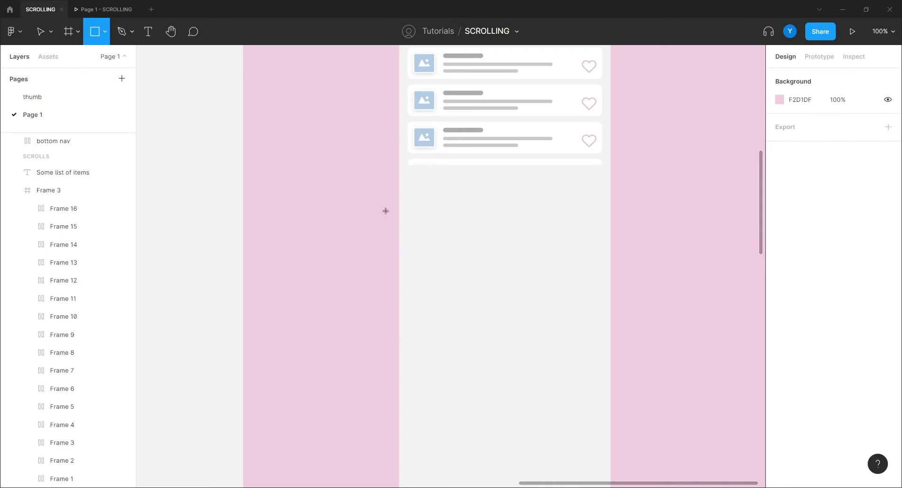
scroll(398, 191, up, 4)
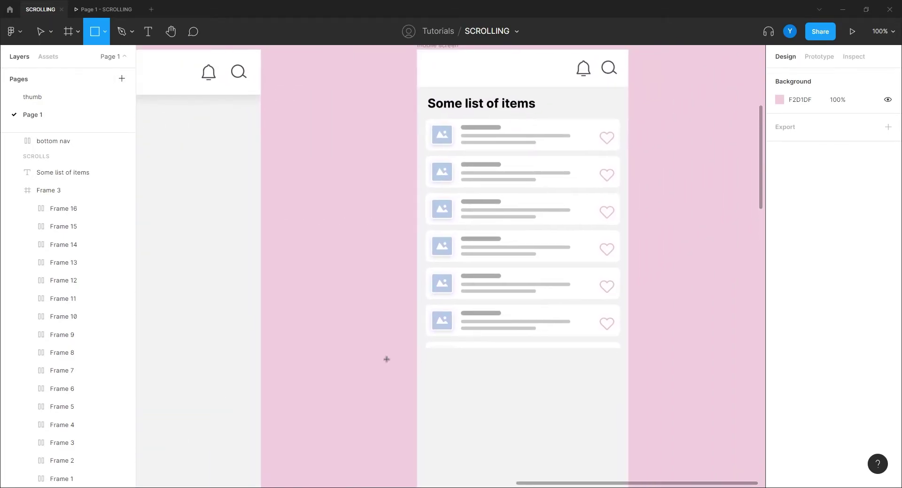
mouse_move(538, 394)
mouse_down()
mouse_move(518, 317)
mouse_move(425, 123)
mouse_up()
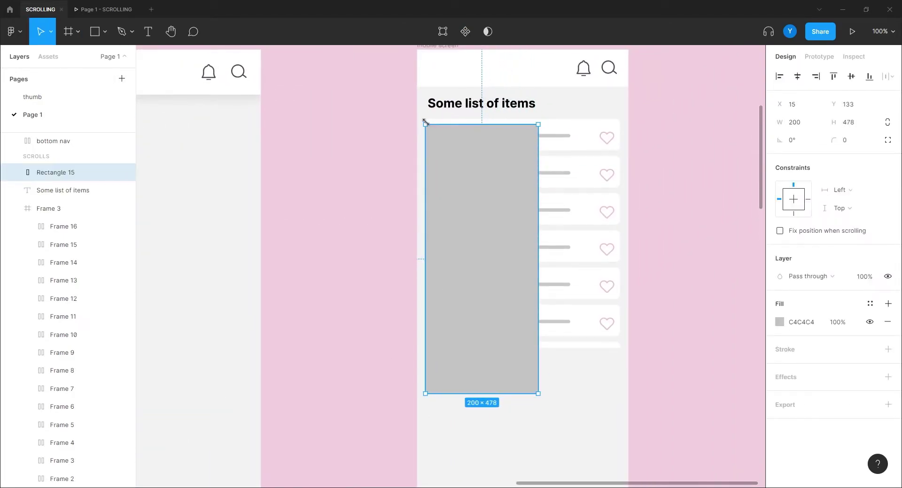
key(Delete)
- Move the item list frame down the mobile screen and place the "Some list of items" heading just above it at Y 240
drag(487, 225, 480, 309)
drag(454, 108, 462, 195)
scroll(328, 206, up, 3)
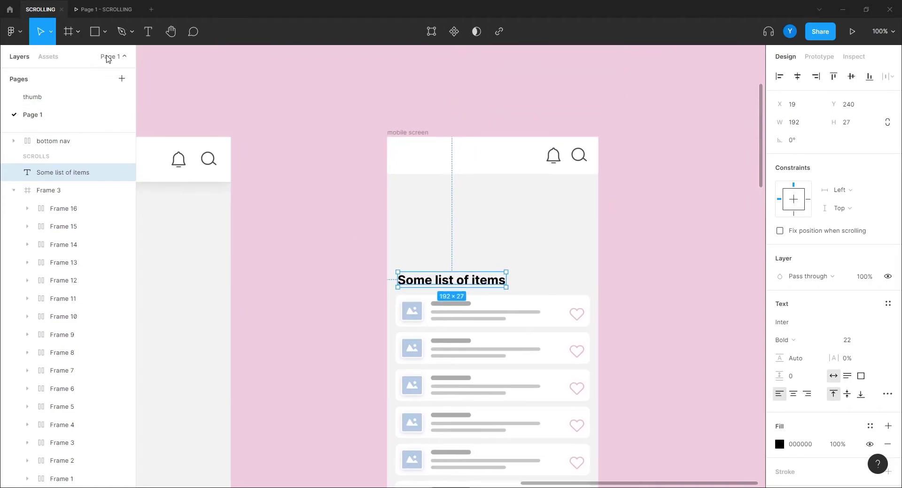
- Draw a circle about 67 × 67 below the app header and duplicate it rightward into an evenly spaced row of eight
key(o)
drag(399, 187, 436, 224)
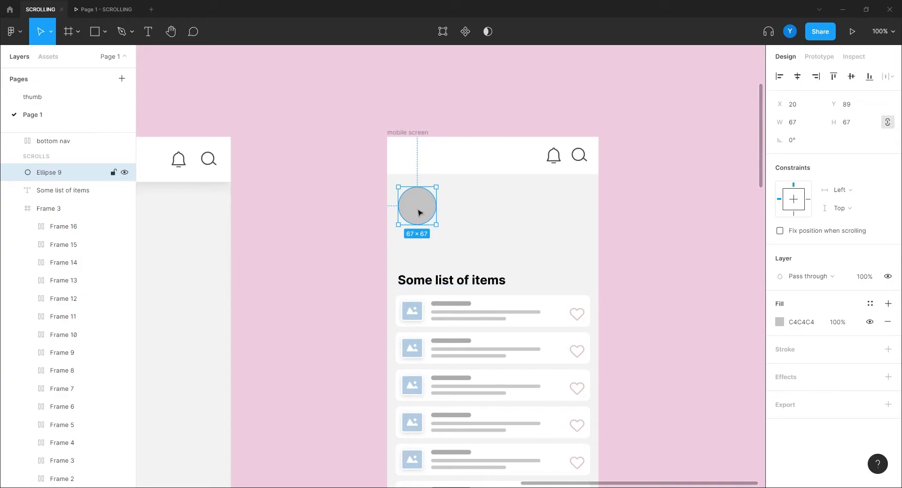
drag(418, 212, 470, 220)
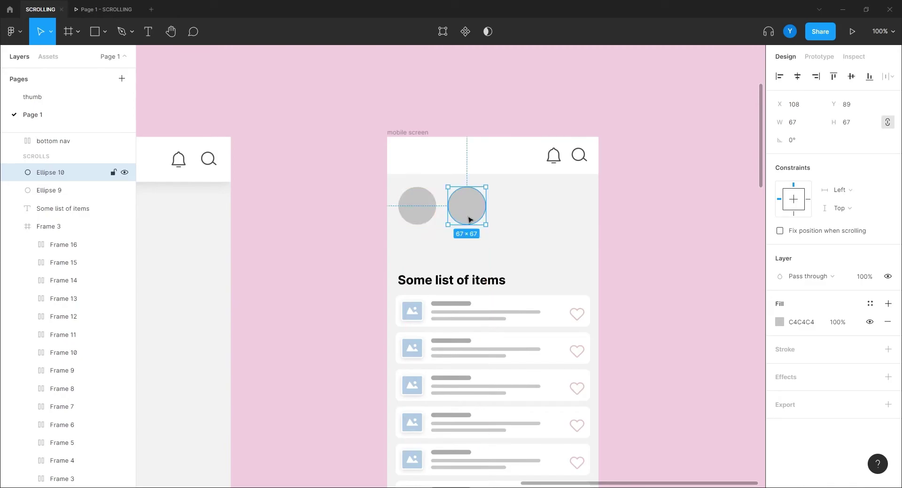
key(ctrl+d)
key(ctrl+d)
key(ctrl+d)
key(ctrl+d)
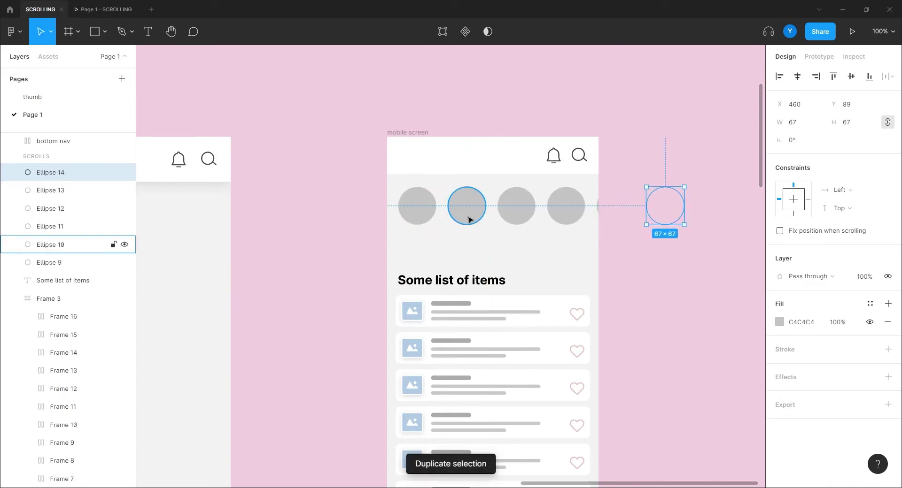
key(ctrl+d)
key(ctrl+d)
scroll(470, 221, right, 3)
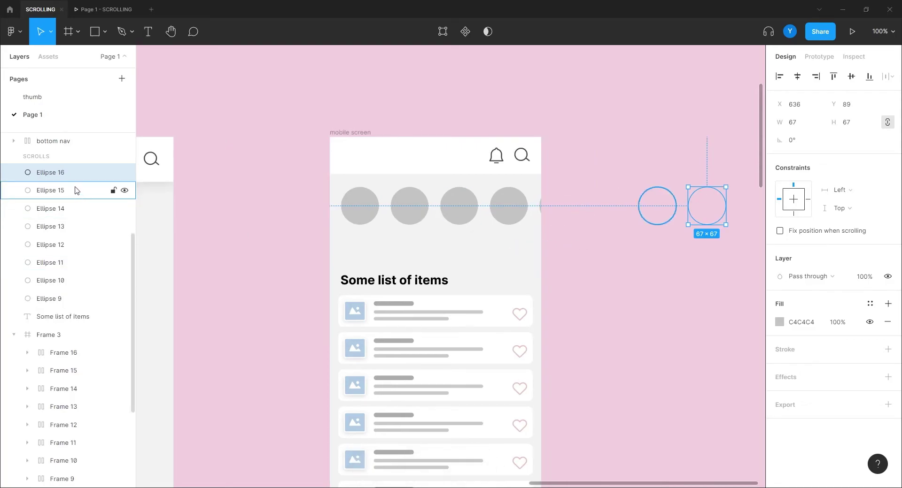
- Select all eight circles and set their horizontal spacing to 15
shift+click(52, 298)
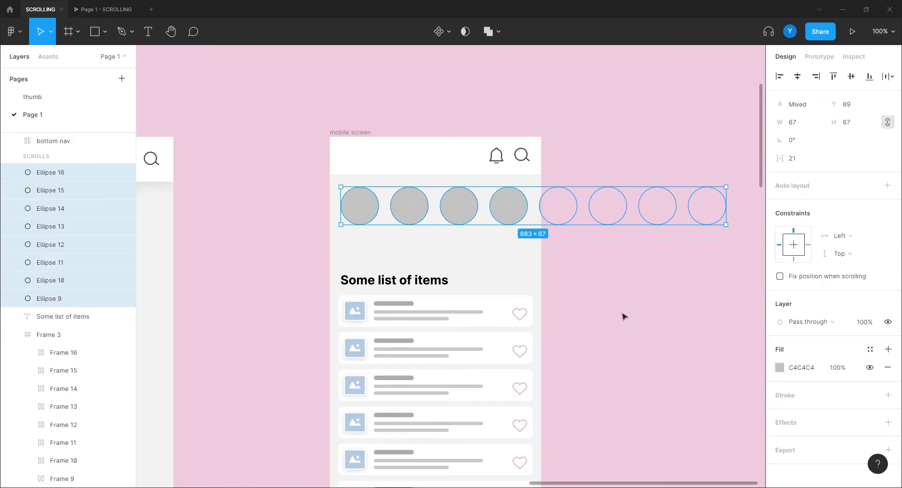
click(798, 159)
text(20)
key(Return)
text(15)
key(Return)
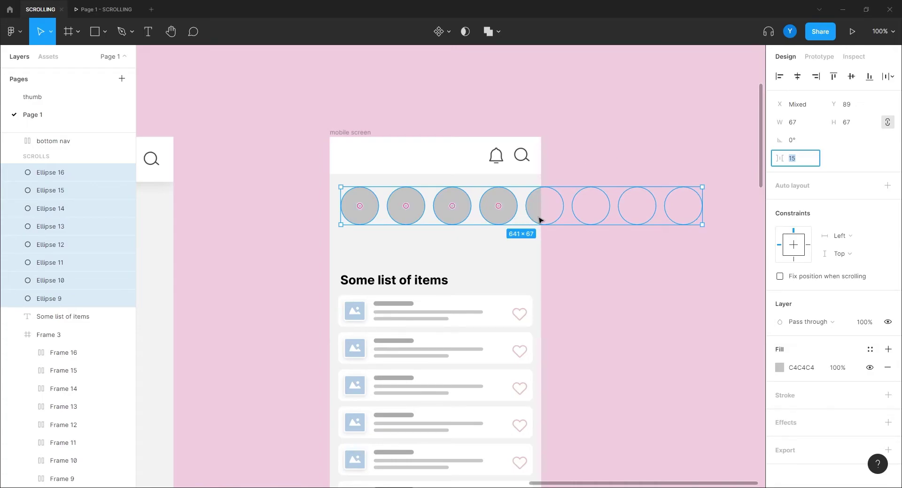
click(569, 260)
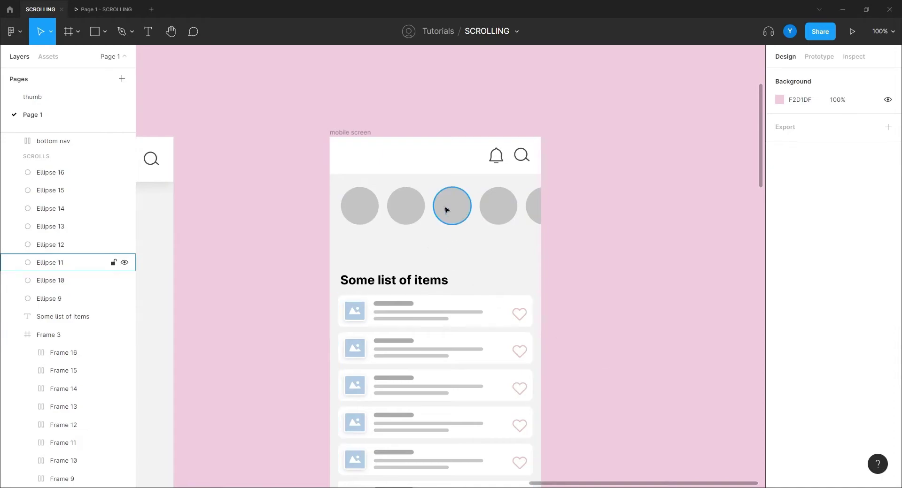
- Change the fill of all eight circles to pink F898C0 and clear the selection
click(61, 301)
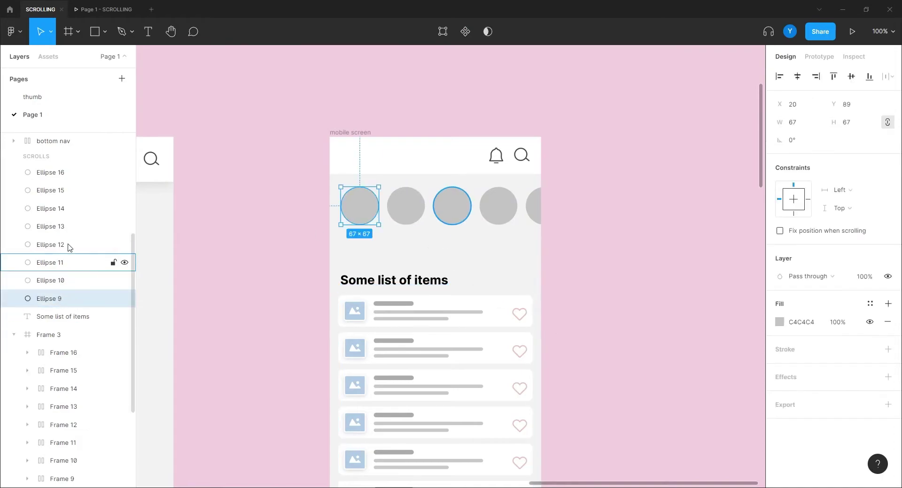
shift+click(52, 173)
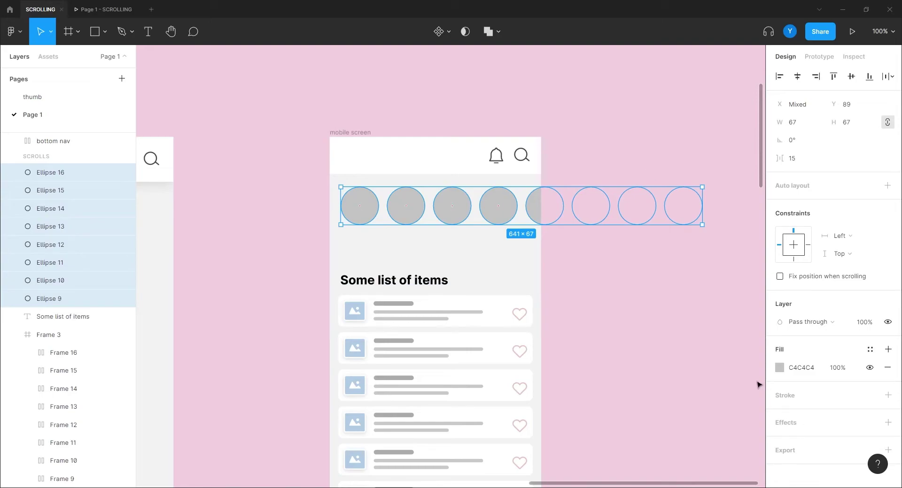
click(779, 368)
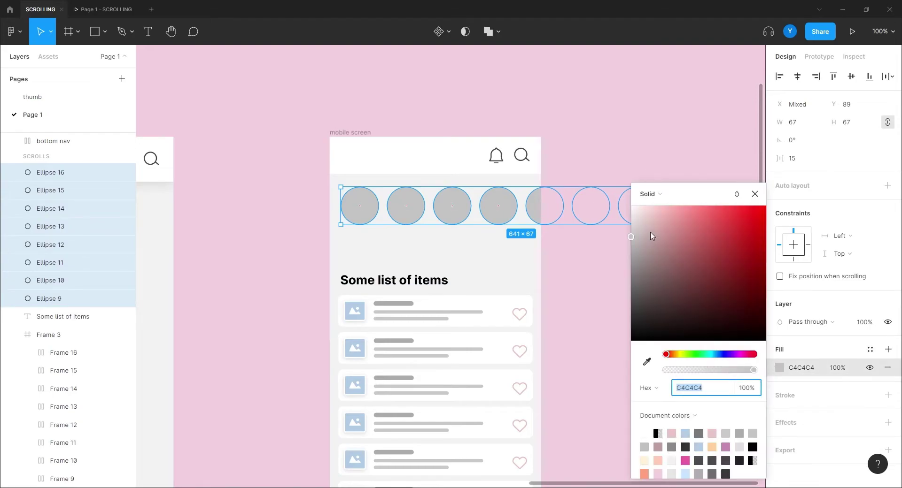
click(743, 355)
drag(705, 254, 683, 210)
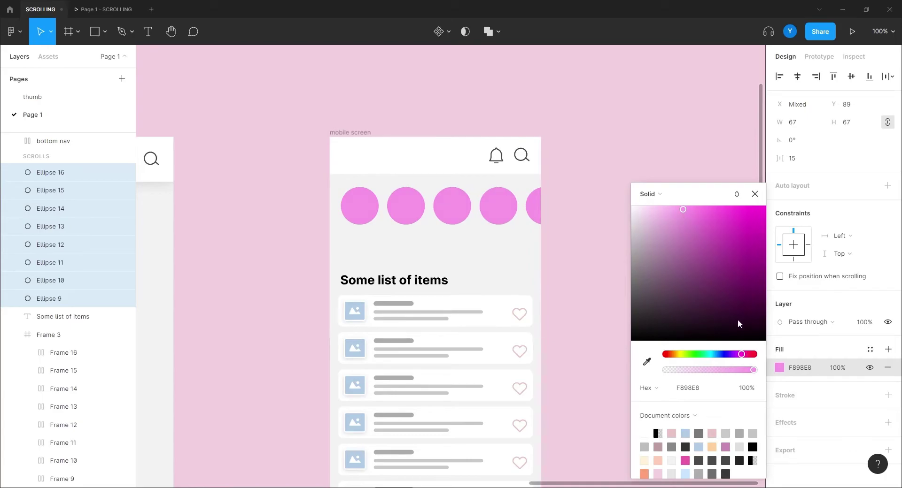
drag(743, 356, 747, 355)
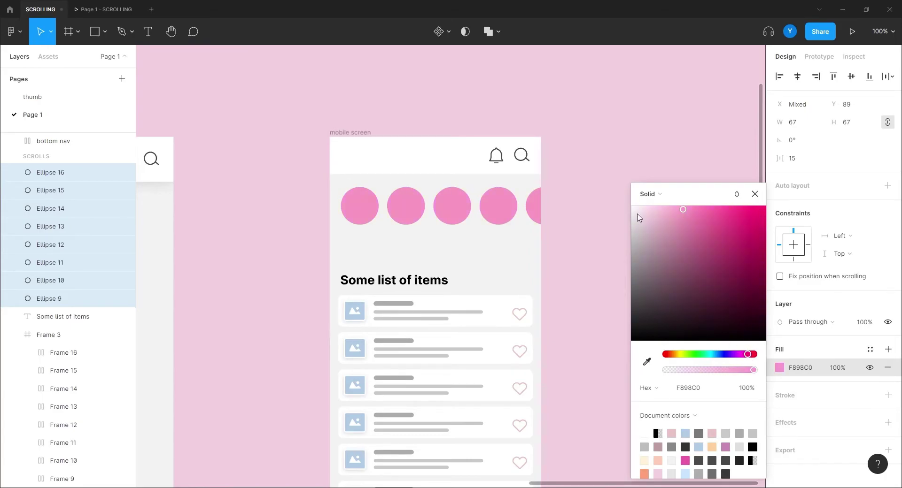
click(290, 129)
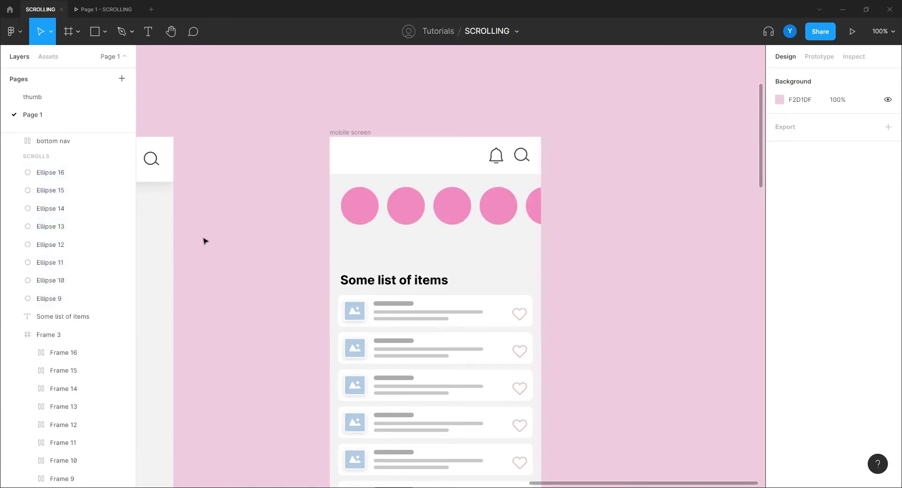
- Select all eight circles on the mobile screen and wrap them in a single frame
click(49, 298)
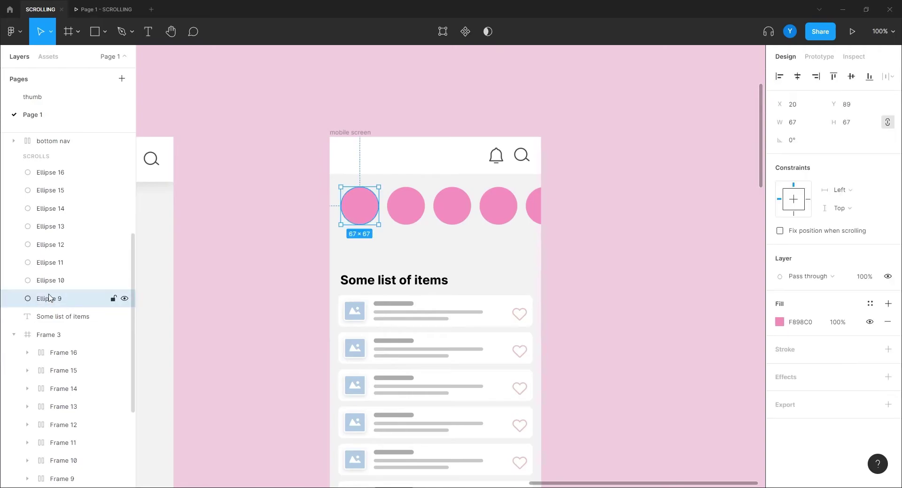
shift+click(52, 173)
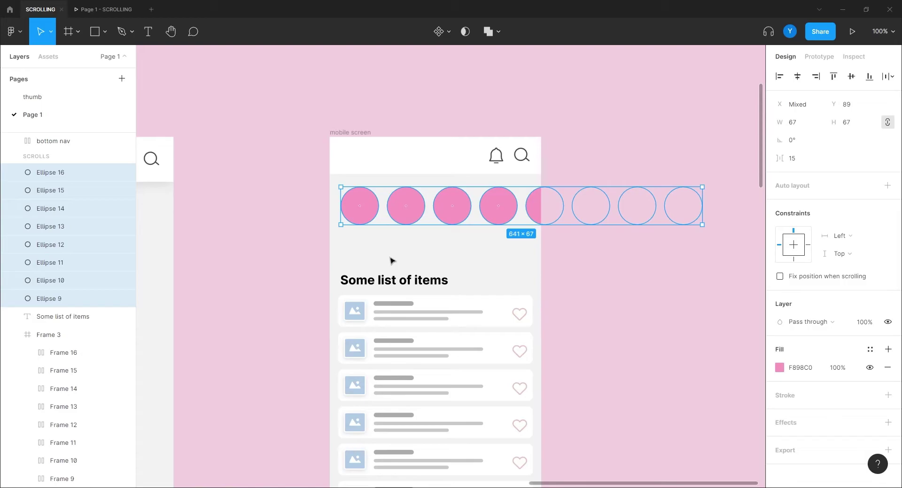
right_click(415, 215)
mouse_move(416, 215)
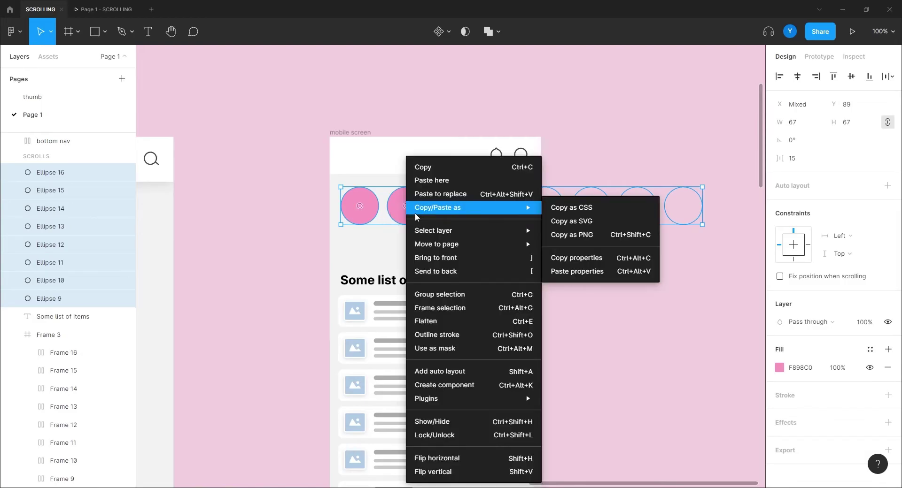
click(431, 309)
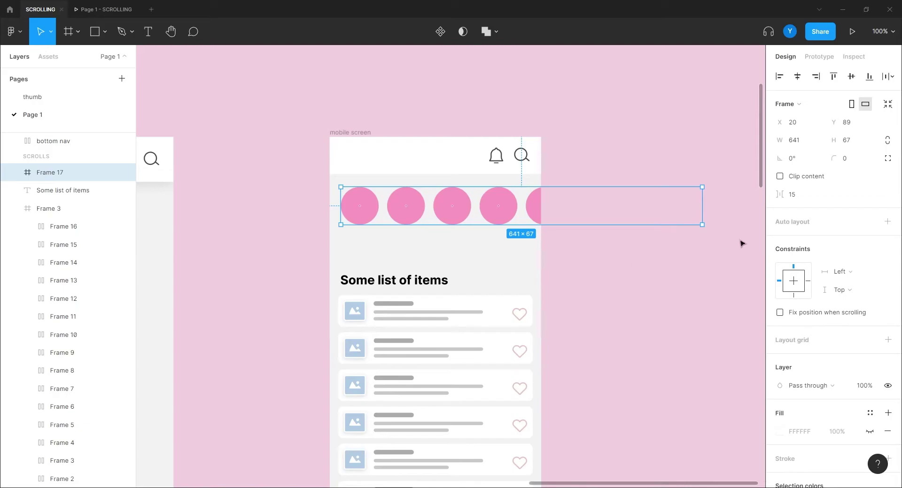
- Set the overflow scrolling of the circle row's frame to Horizontal scrolling
click(819, 56)
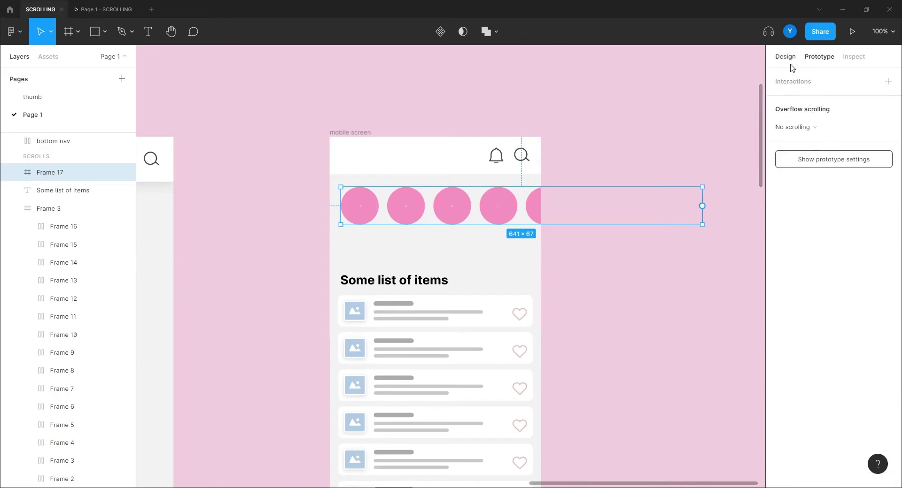
click(798, 130)
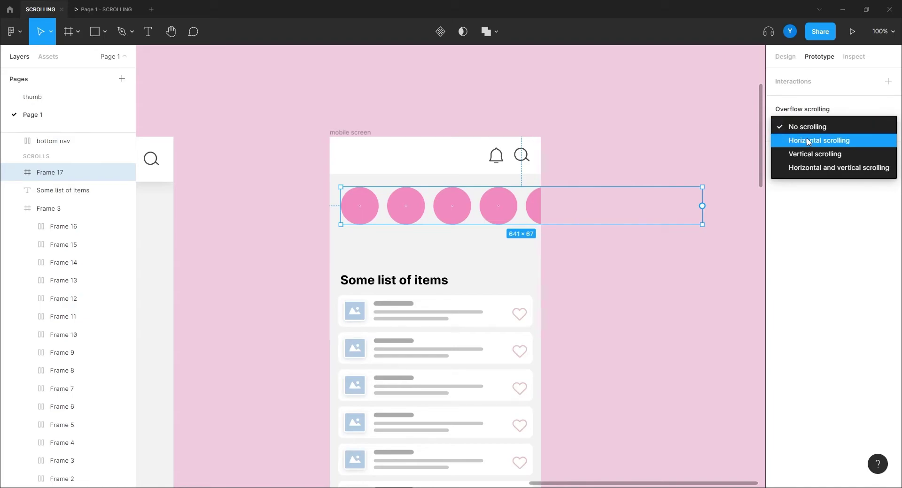
click(808, 141)
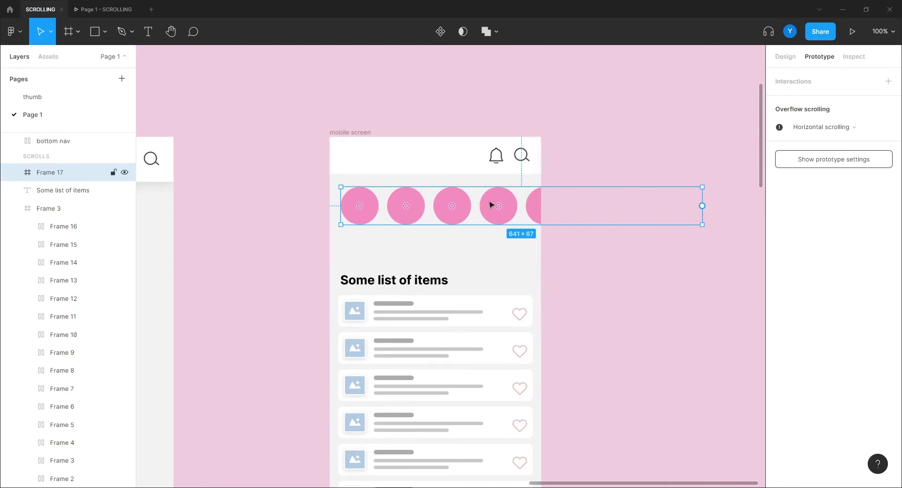
- Turn off clip content for the mobile screen frame
click(347, 137)
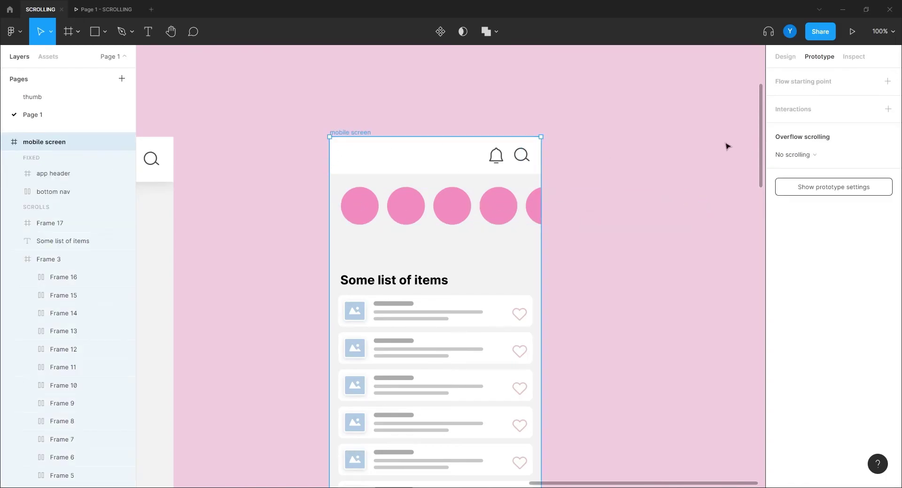
click(784, 56)
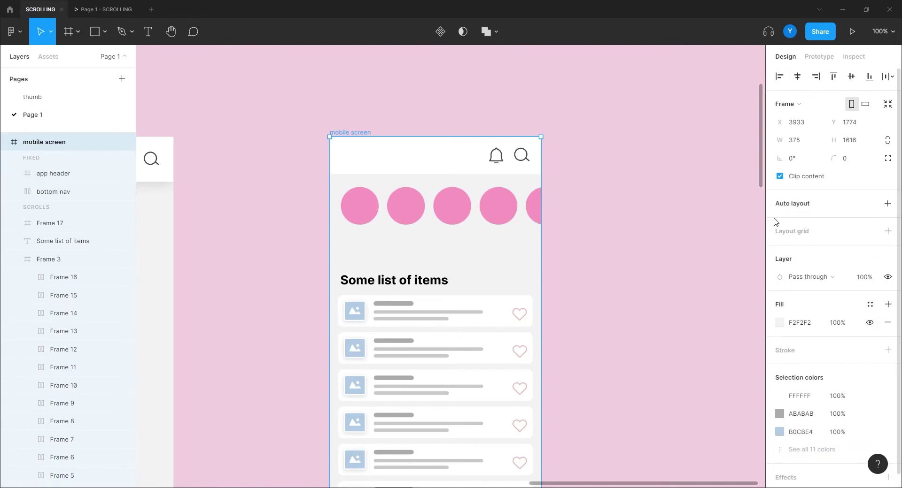
click(780, 177)
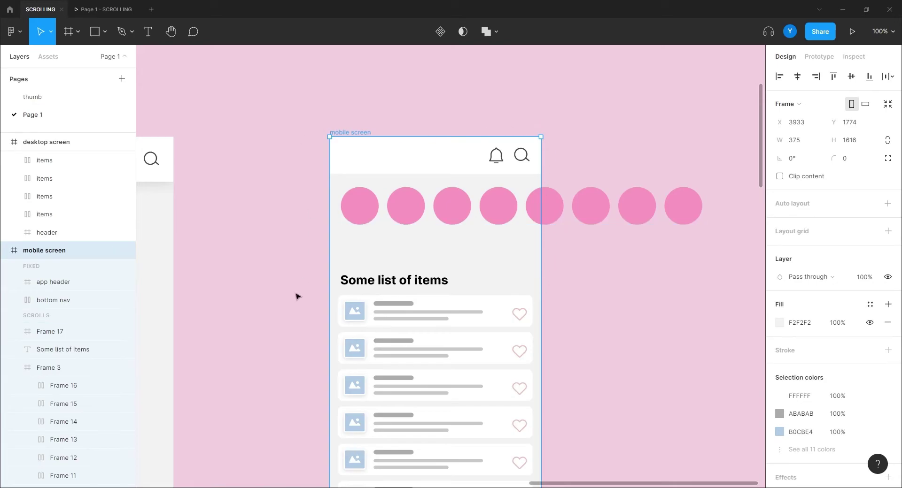
- Narrow the circle row's frame to about 346 × 67 so it ends just inside the mobile screen's right edge
click(406, 207)
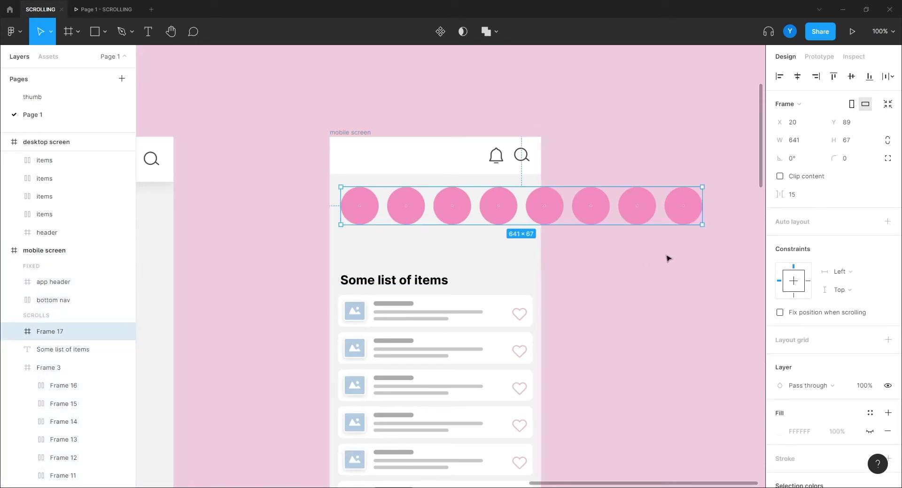
click(832, 57)
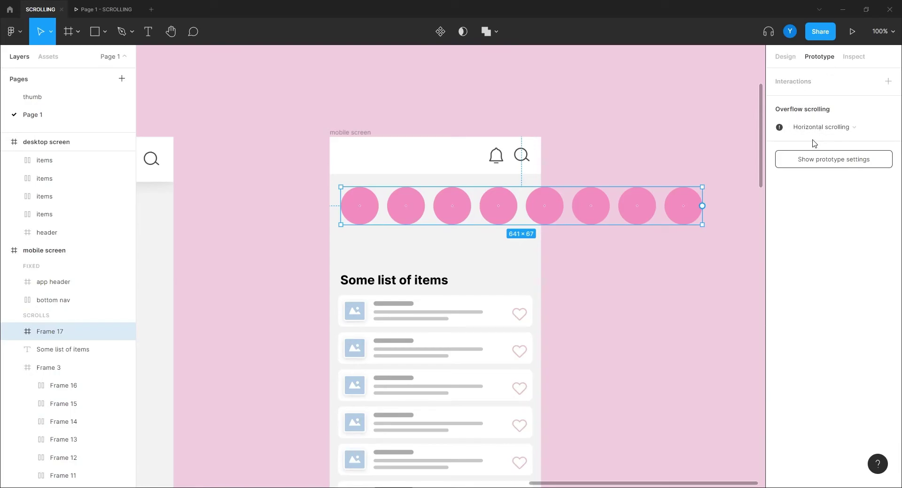
mouse_move(779, 130)
drag(701, 220, 692, 220)
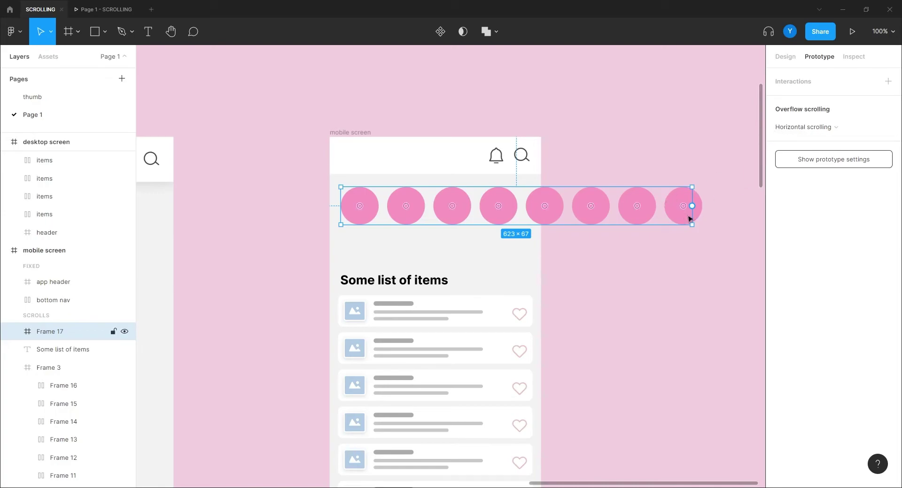
drag(692, 225, 541, 225)
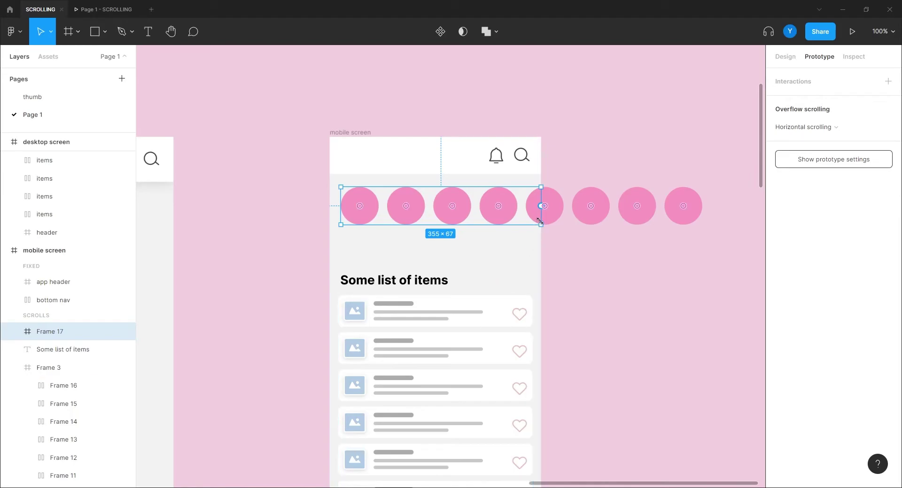
mouse_move(541, 219)
mouse_down()
mouse_move(508, 221)
mouse_move(536, 221)
mouse_up()
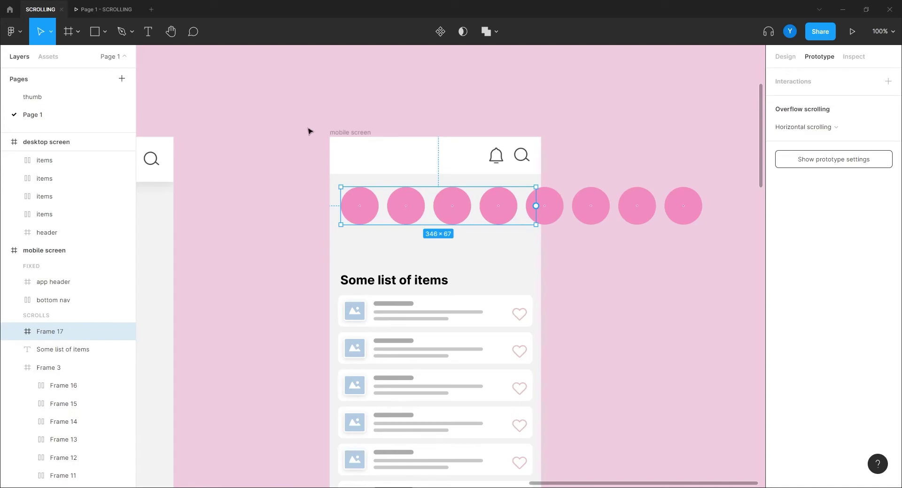
- Close the old prototype preview, present the mobile screen afresh and swipe the row of circles horizontally
click(341, 133)
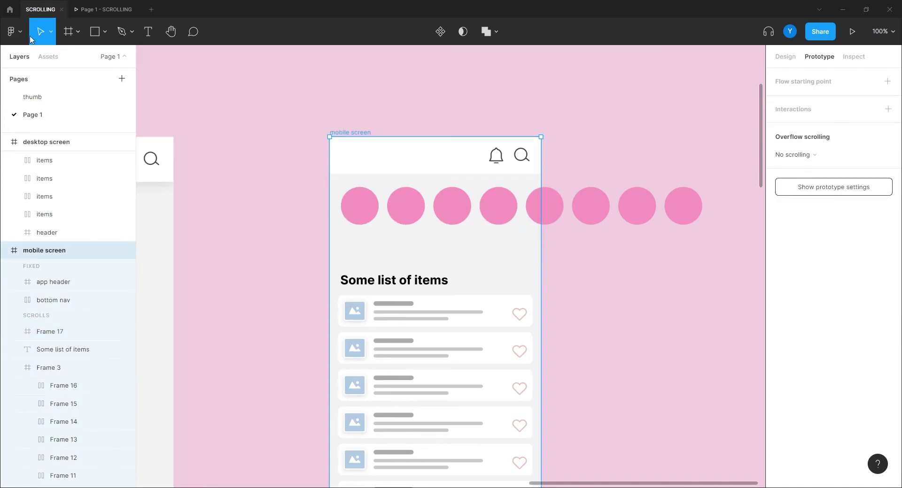
click(89, 9)
scroll(496, 308, down, 5)
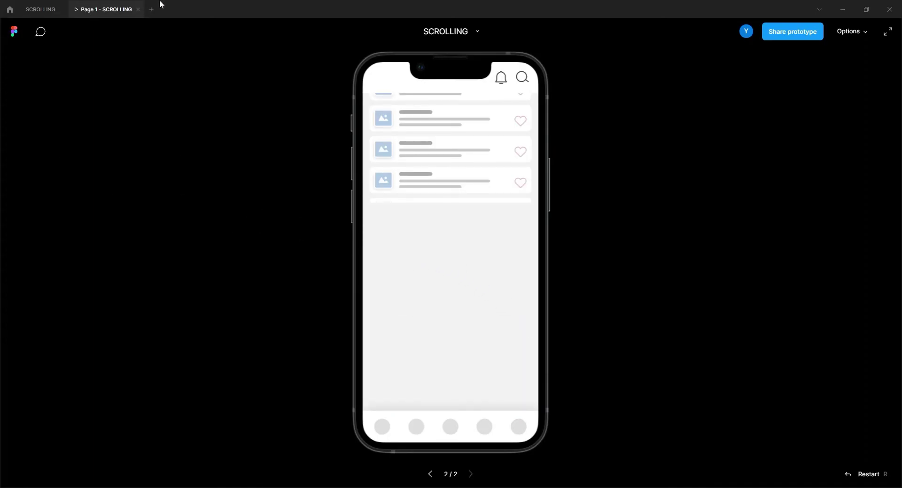
click(139, 9)
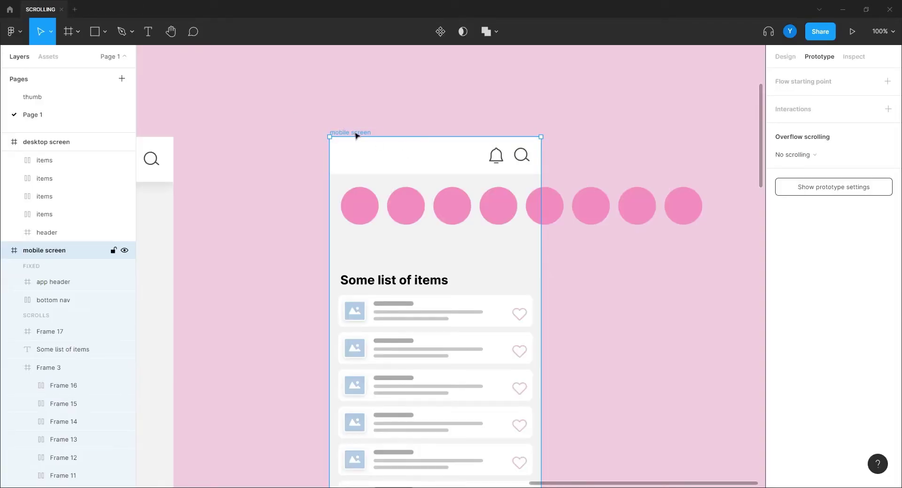
click(851, 32)
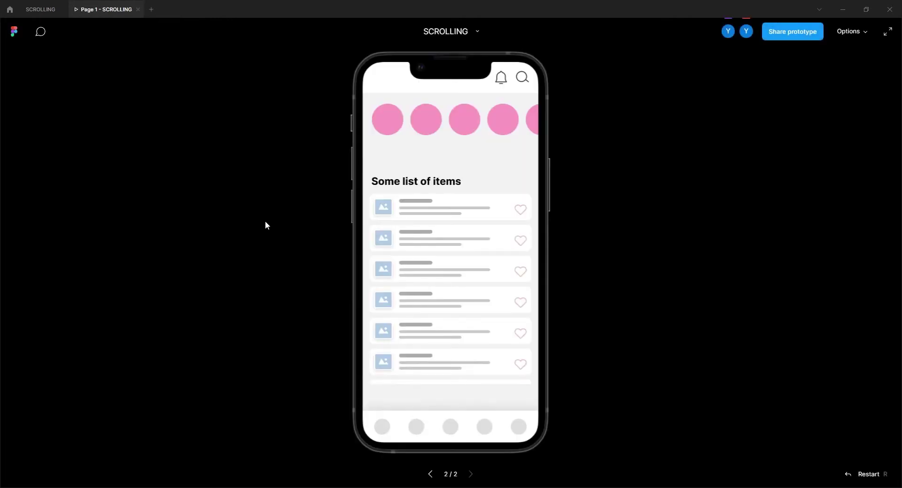
drag(506, 119, 587, 125)
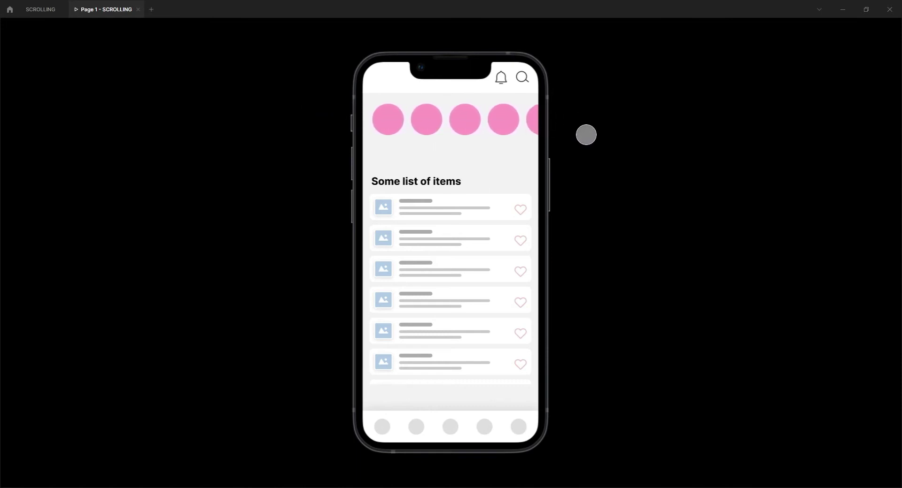
- Select the circle row's frame in the design to examine its bounds, and swipe the circles again in the preview
click(40, 10)
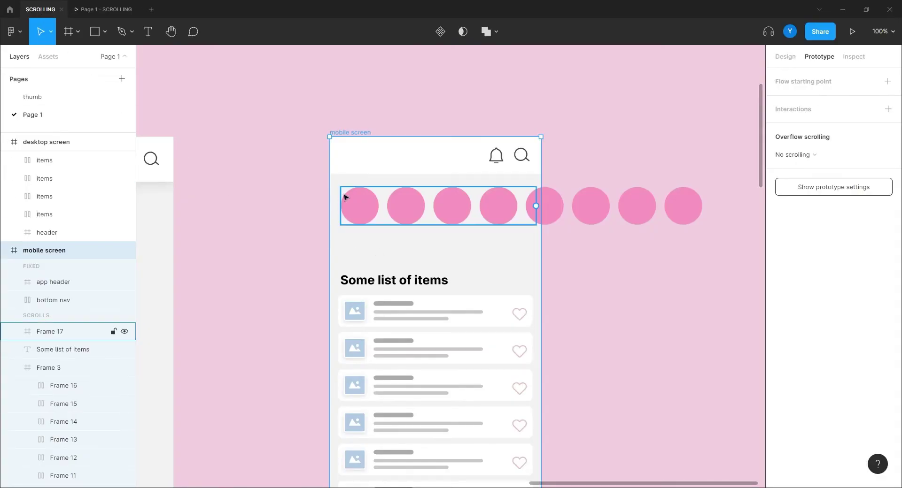
click(360, 198)
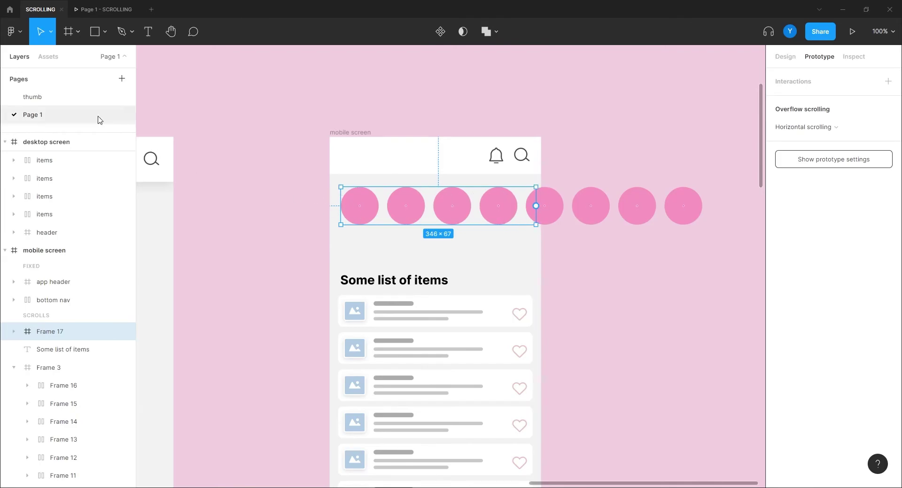
click(98, 9)
drag(468, 122, 443, 125)
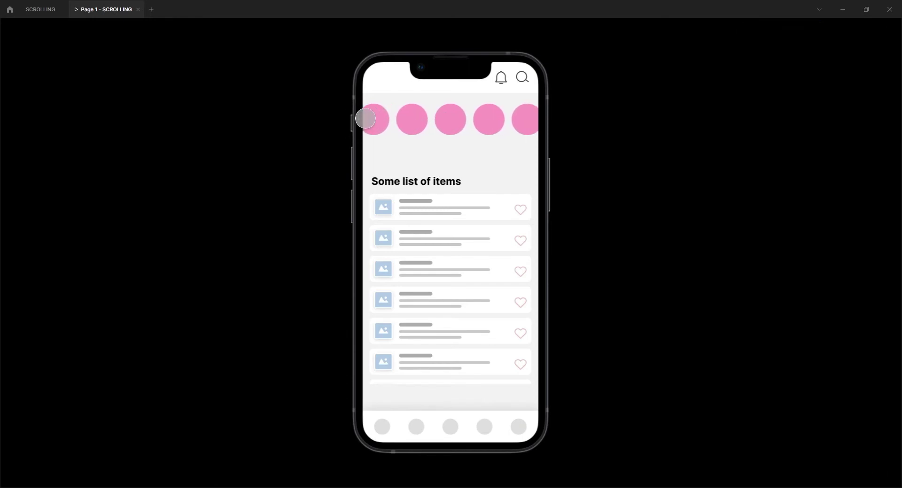
- Turn on clip content for the circle row's frame and test its horizontal scrolling in the prototype preview
click(41, 10)
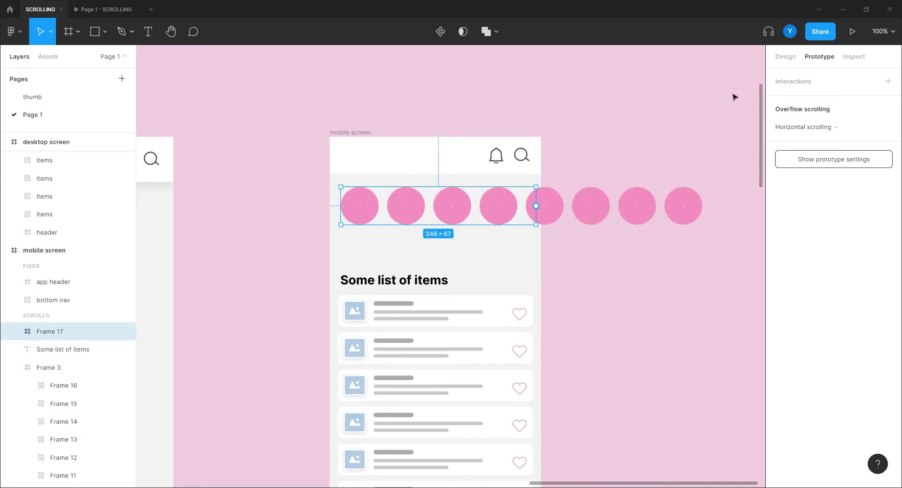
click(785, 56)
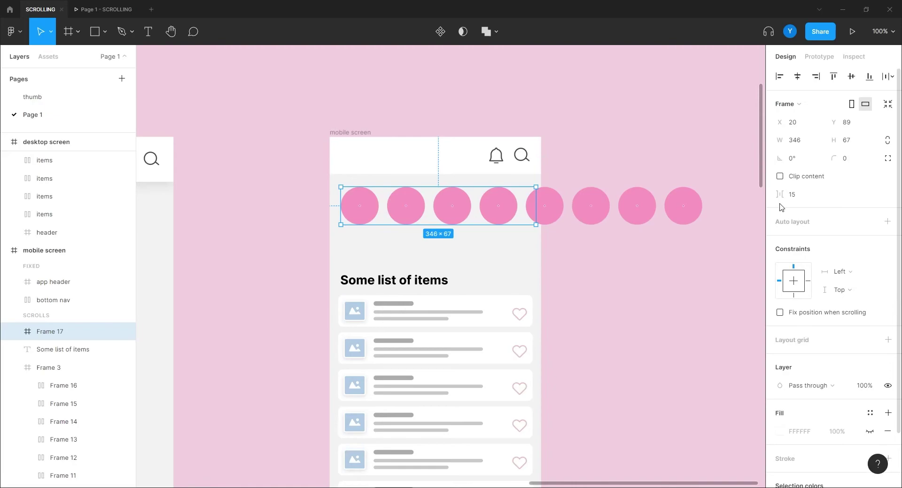
click(779, 176)
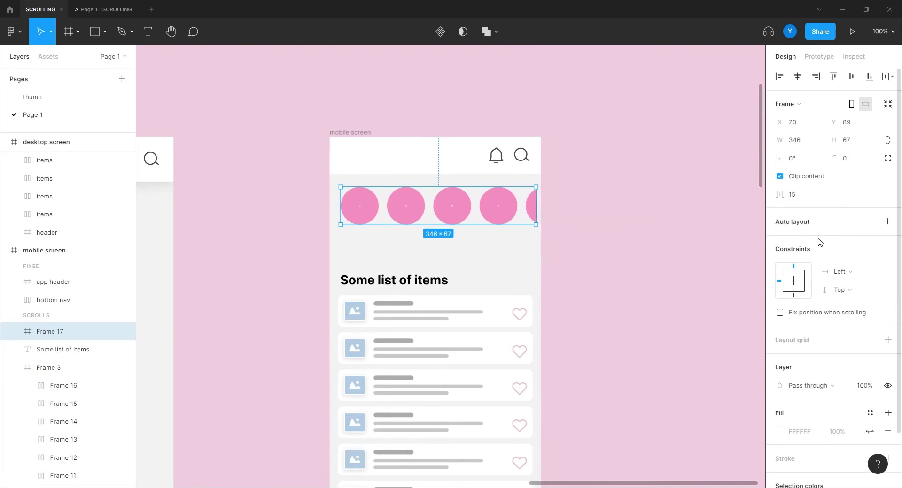
click(91, 9)
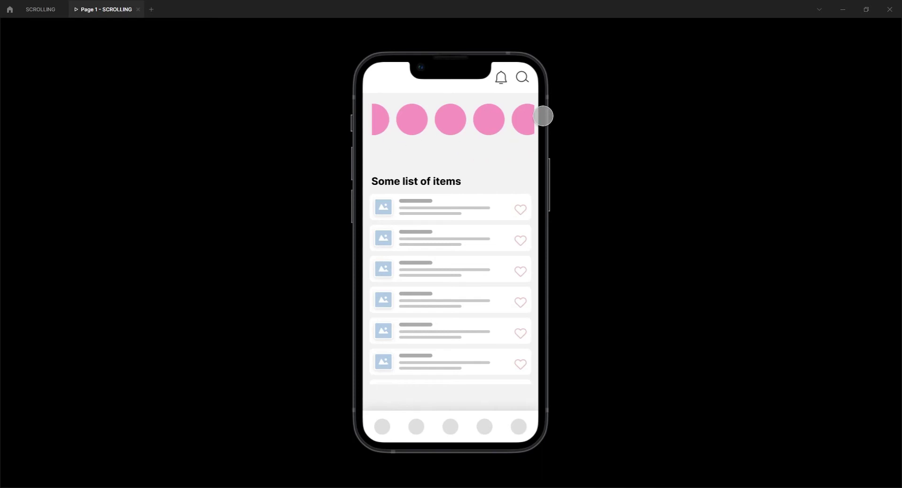
drag(522, 123, 429, 122)
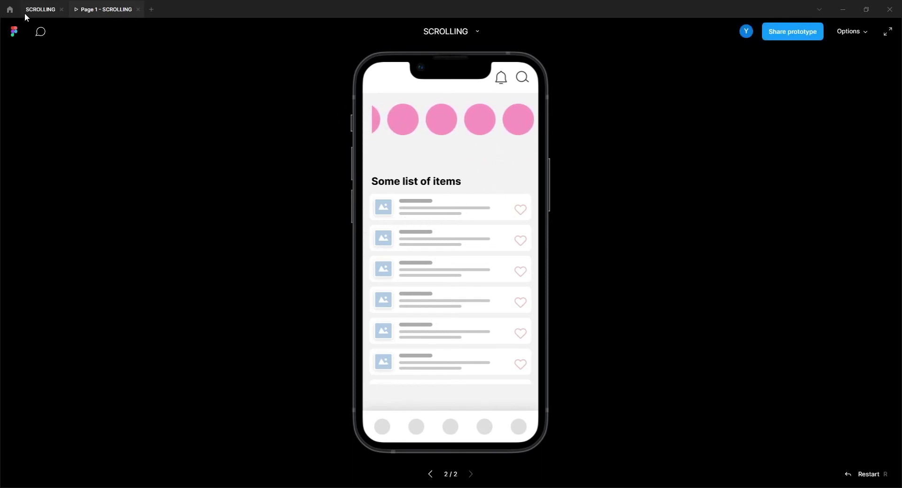
- Narrow the circle row's frame to about 294 wide, centre it horizontally on the mobile screen, and test the scrolling in the preview
click(39, 9)
drag(539, 214, 507, 215)
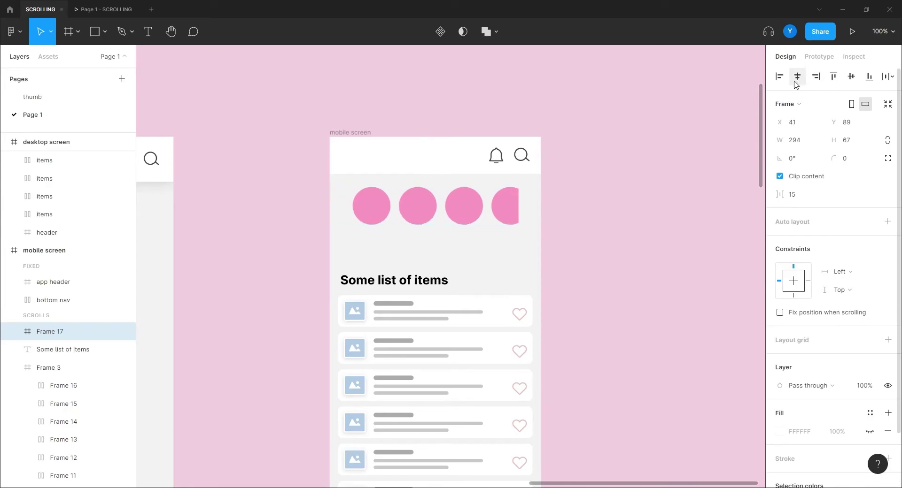
click(104, 9)
mouse_move(483, 121)
mouse_down()
mouse_move(399, 131)
mouse_move(475, 119)
mouse_up()
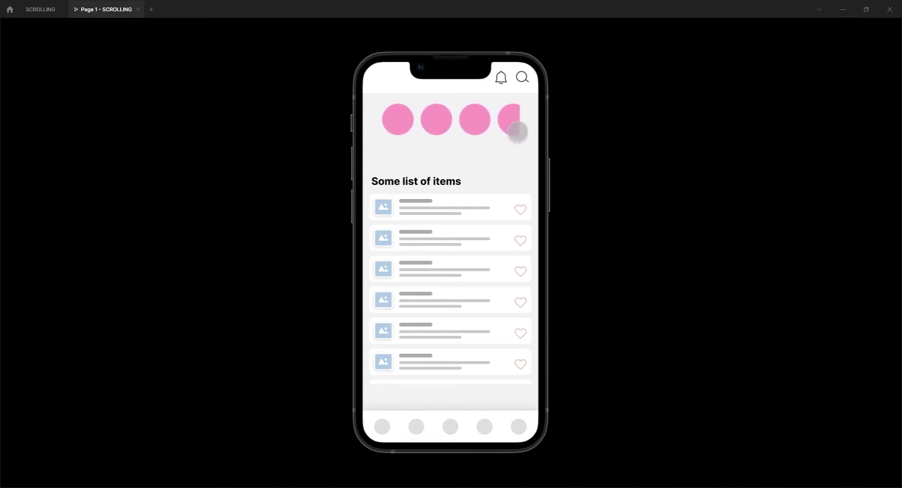
- Turn off clip content for the circle row's frame and swipe the circles in the prototype preview
click(40, 9)
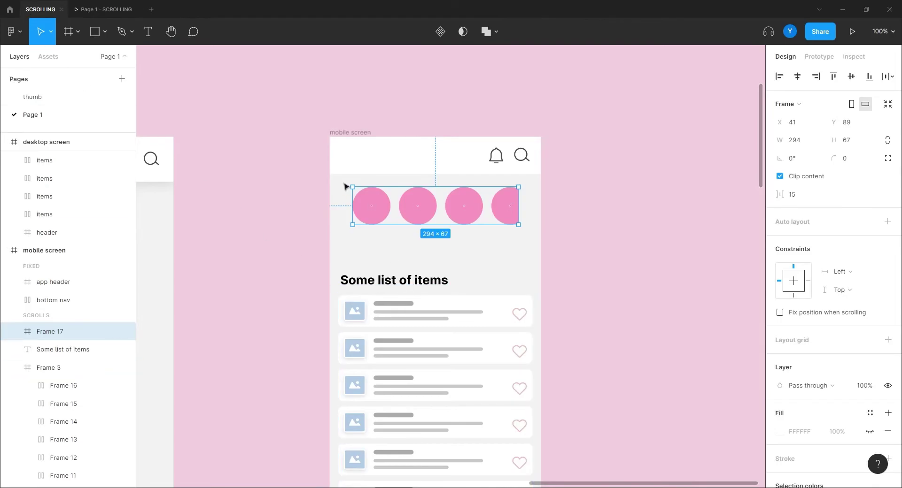
click(780, 177)
click(104, 9)
drag(480, 120, 392, 120)
- Restart the prototype preview from the mobile screen and swipe through the unclipped row of circles
click(138, 9)
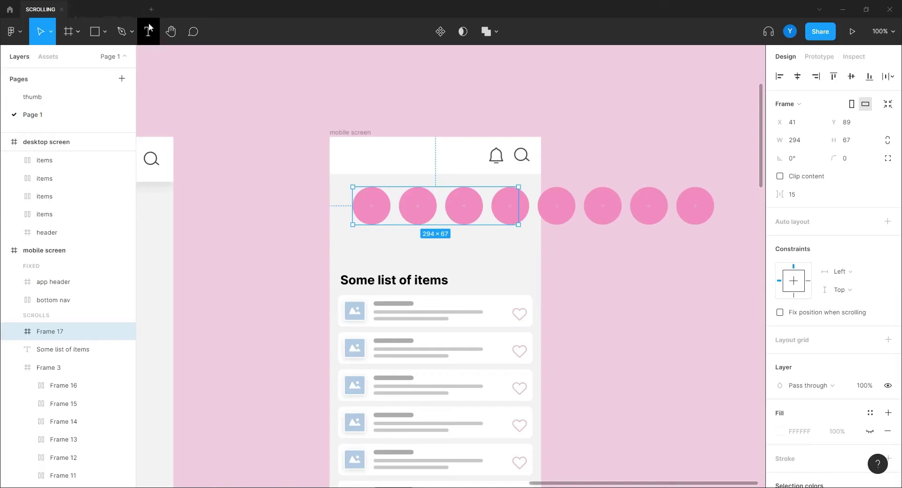
click(350, 133)
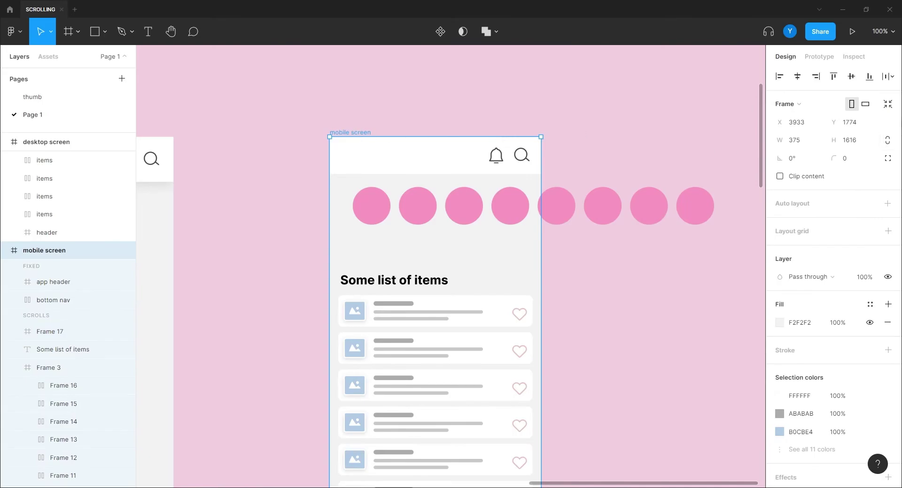
click(851, 32)
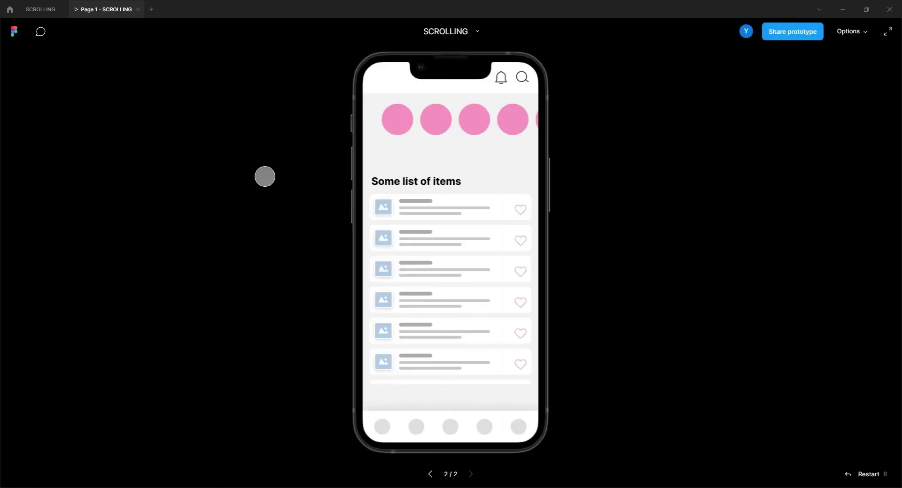
drag(511, 119, 374, 112)
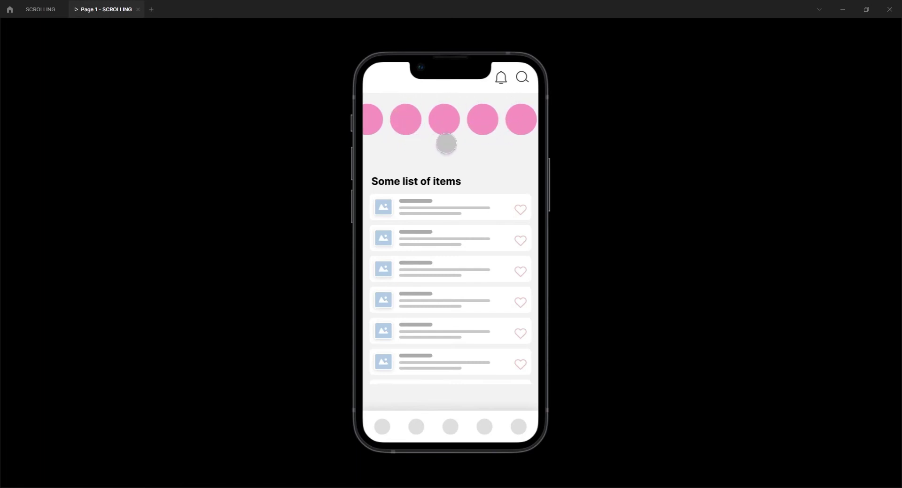
- Swipe the circle row back in the preview and toggle clip content on and off for its frame in the editor
drag(387, 118, 508, 128)
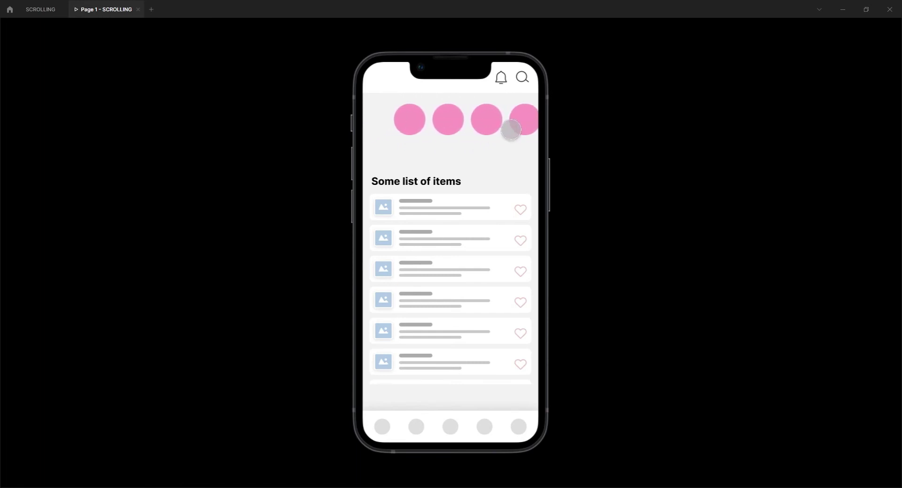
click(41, 9)
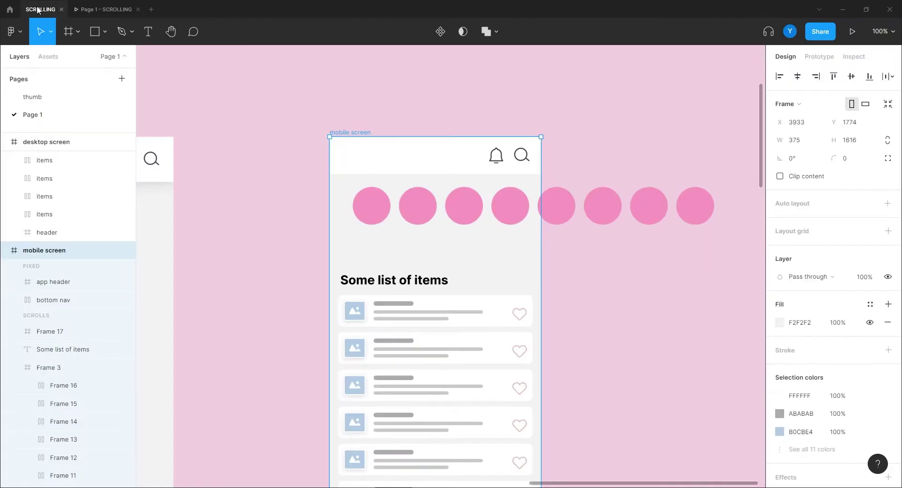
click(408, 205)
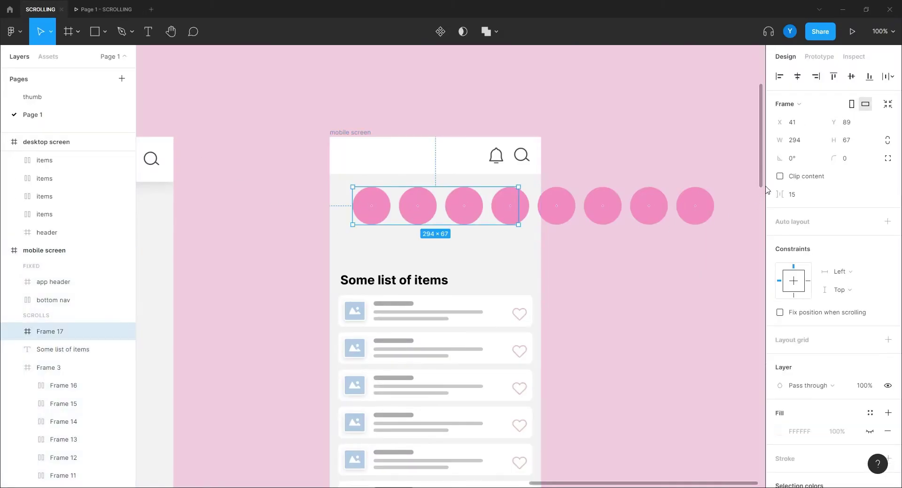
click(780, 178)
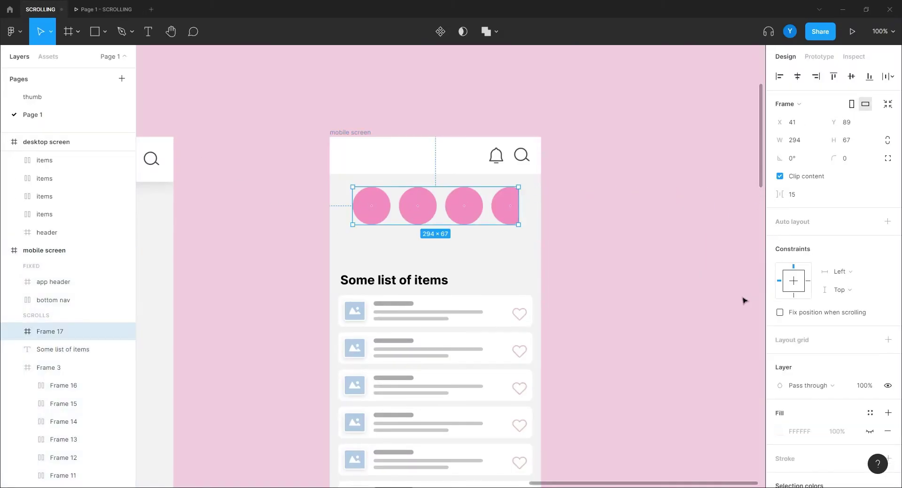
click(780, 176)
click(591, 133)
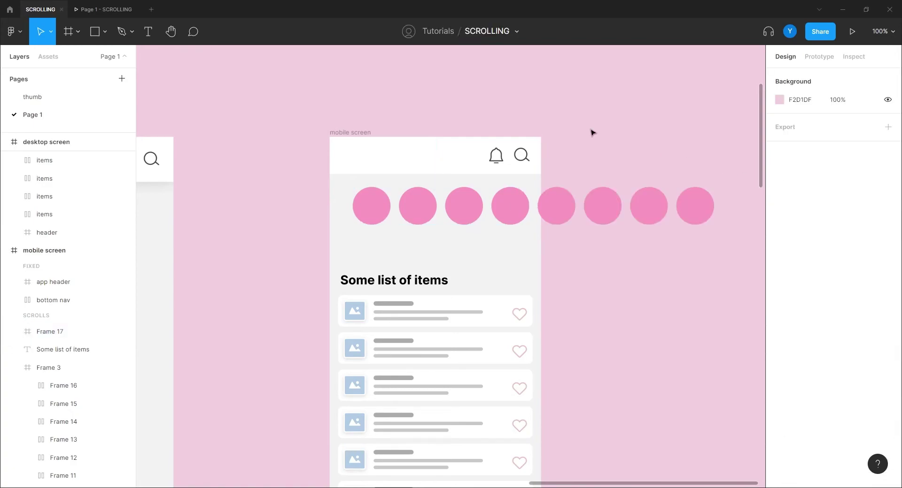
- Draw a 375 × 300 frame spanning the mobile screen's full width, just below the list of items
key(ctrl+minus)
drag(328, 322, 552, 206)
key(ctrl+minus)
scroll(433, 242, down, 3)
scroll(433, 242, left, 3)
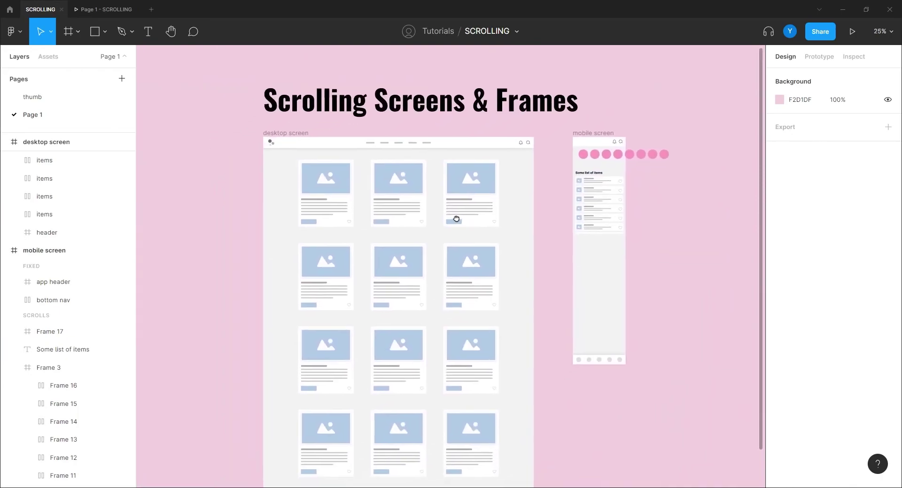
scroll(553, 256, right, 3)
scroll(552, 256, down, 1)
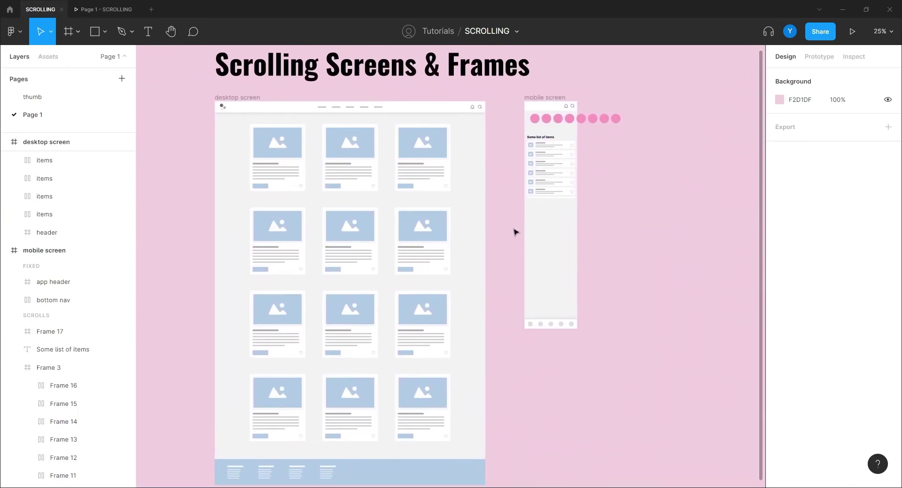
key(ctrl+plus)
drag(571, 204, 420, 221)
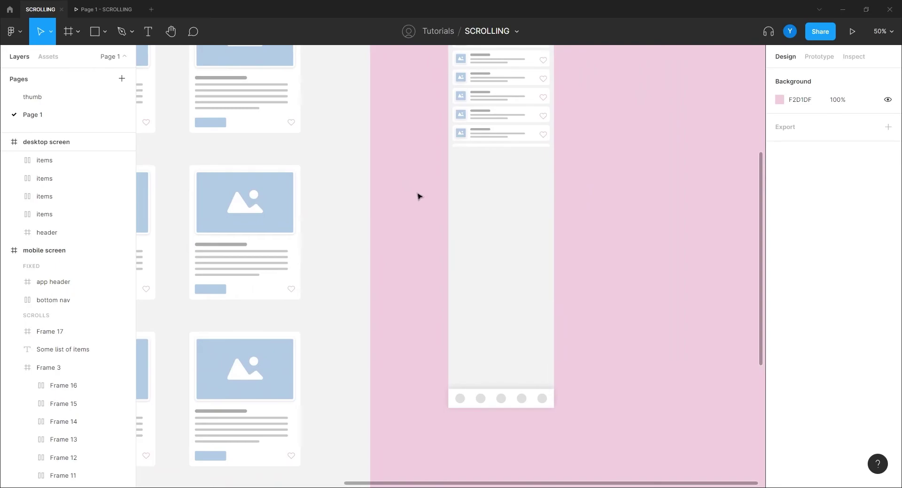
scroll(419, 206, up, 4)
key(f)
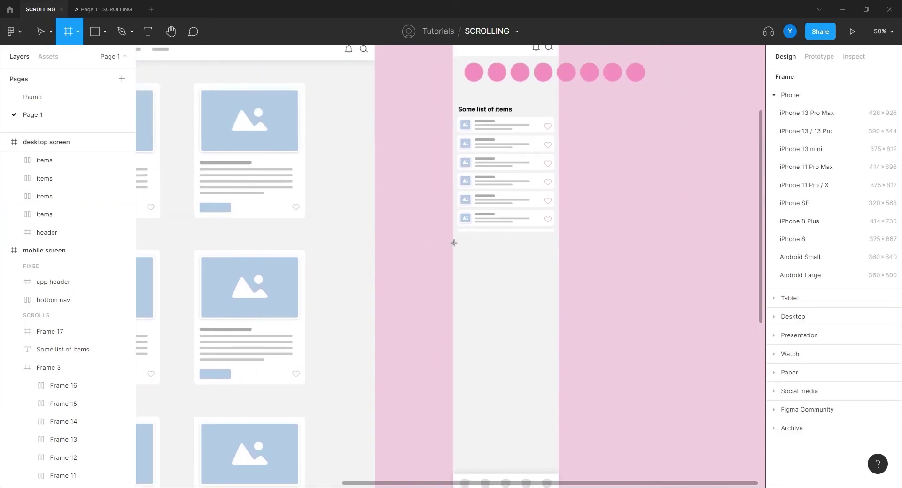
drag(453, 243, 559, 328)
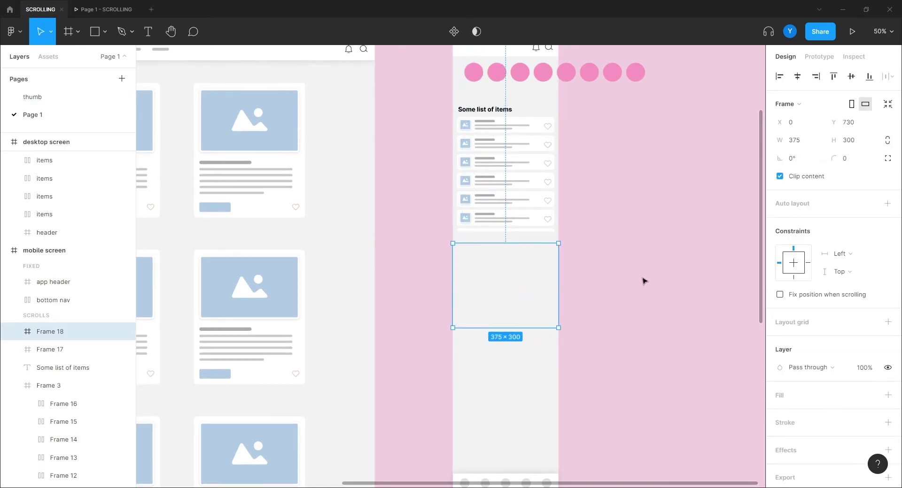
- Try to move the map image onto the empty frame below the list on the mobile screen
drag(671, 256, 516, 207)
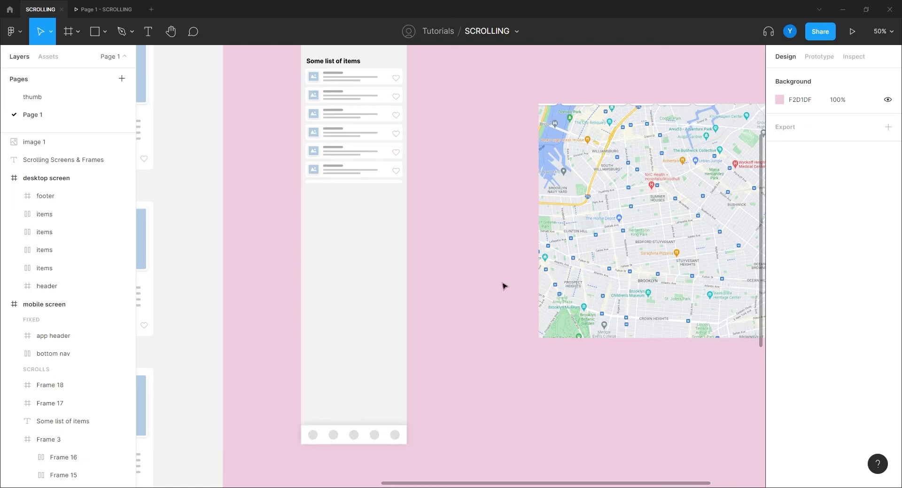
scroll(505, 286, right, 5)
scroll(506, 286, up, 1)
click(545, 295)
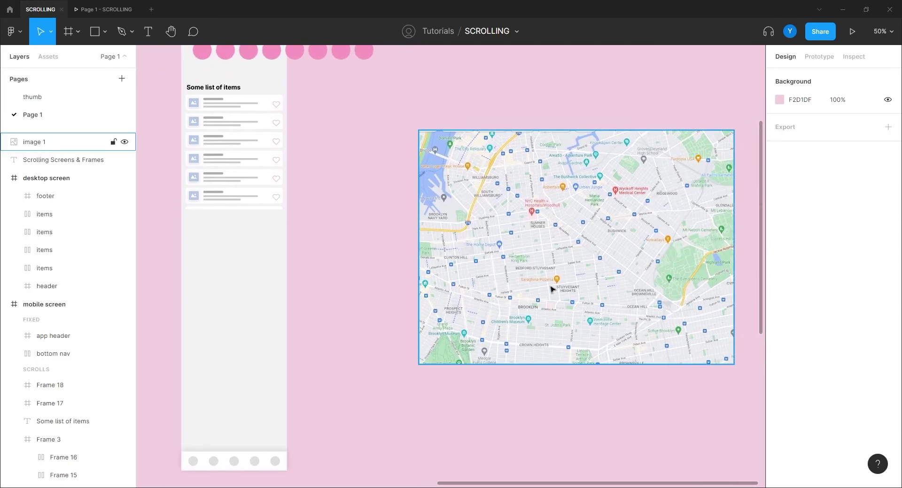
click(405, 276)
drag(405, 275, 505, 221)
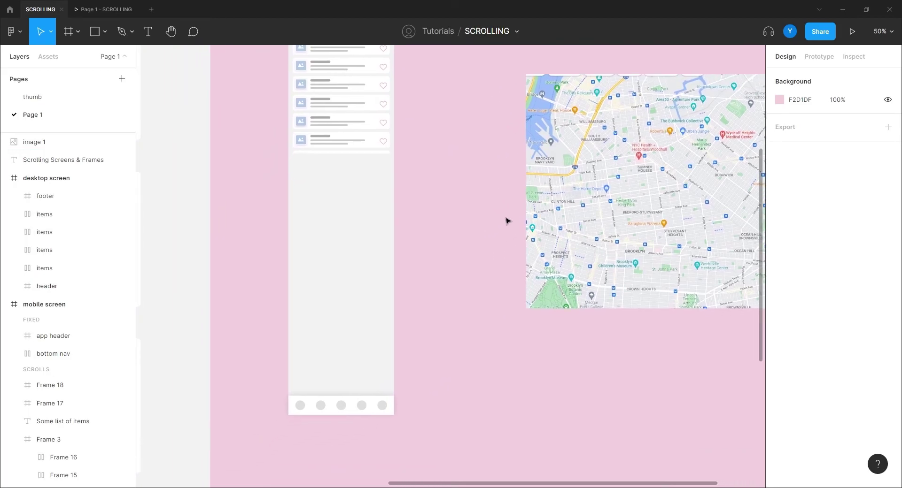
click(331, 218)
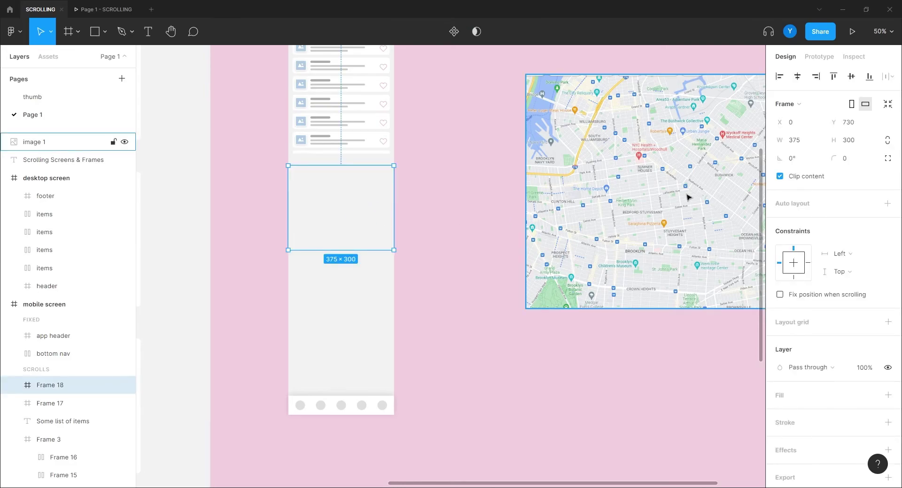
drag(712, 177, 365, 202)
key(ctrl+z)
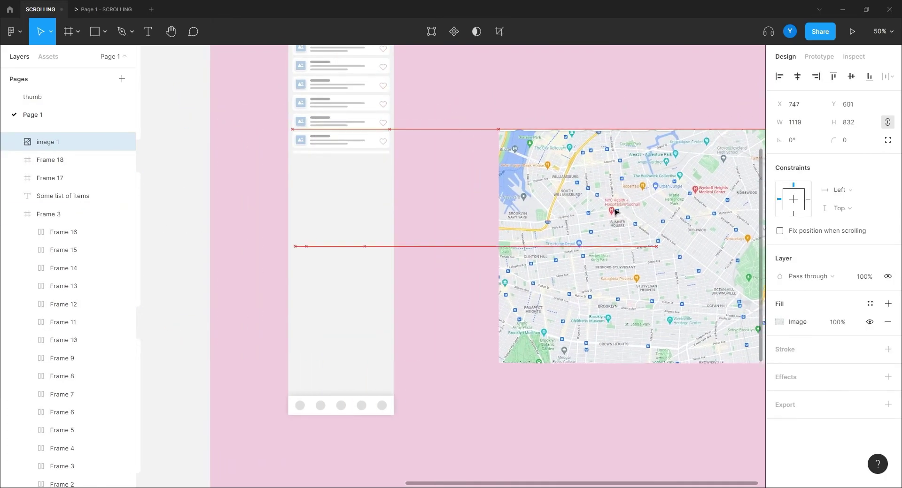
- Rename the empty 375 × 300 frame below the list as "map"
click(357, 219)
double_click(53, 242)
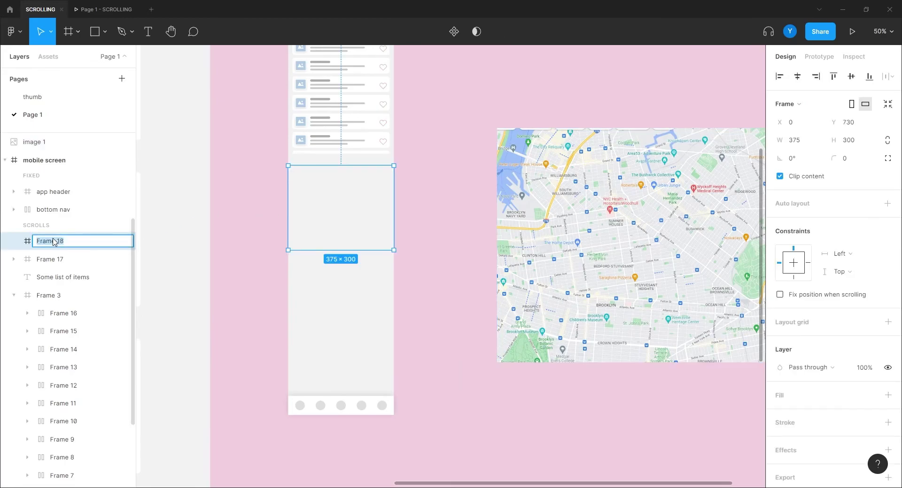
text(map)
key(Return)
- Place the map image over the map frame, roughly centred on it, and nest it inside that frame in the layer order
scroll(56, 242, up, 3)
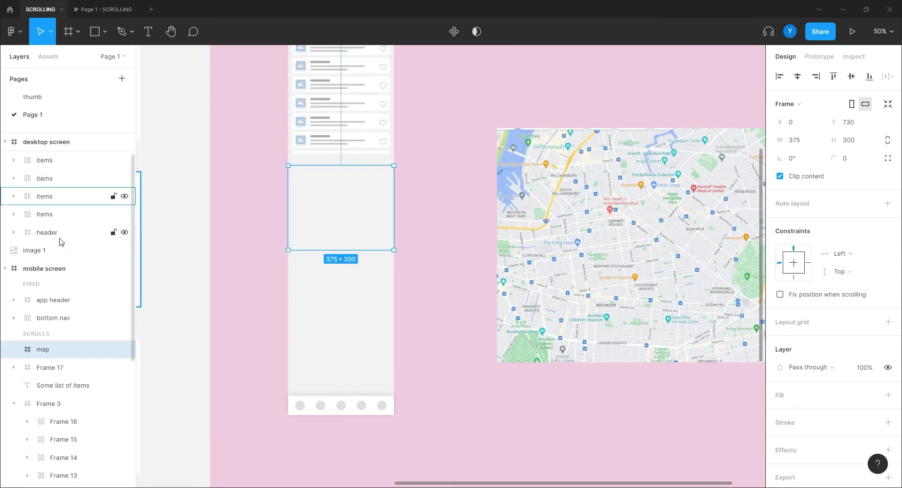
drag(561, 267, 247, 230)
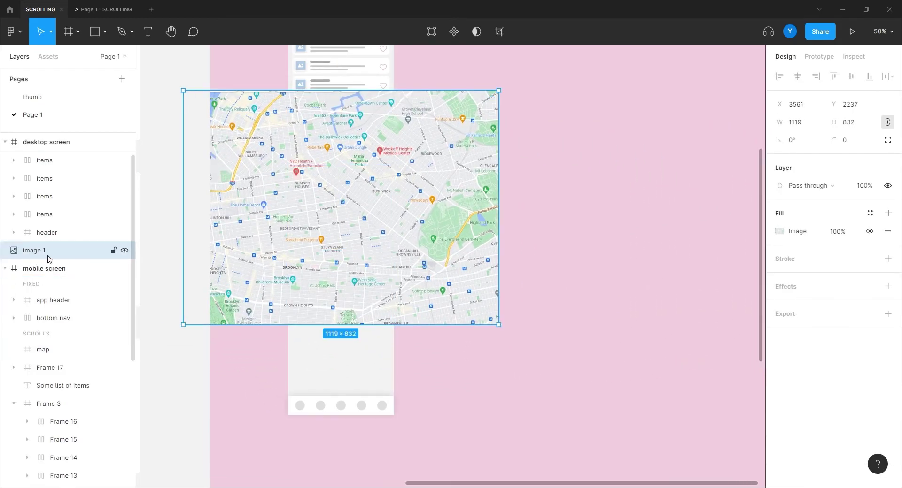
drag(38, 259, 50, 353)
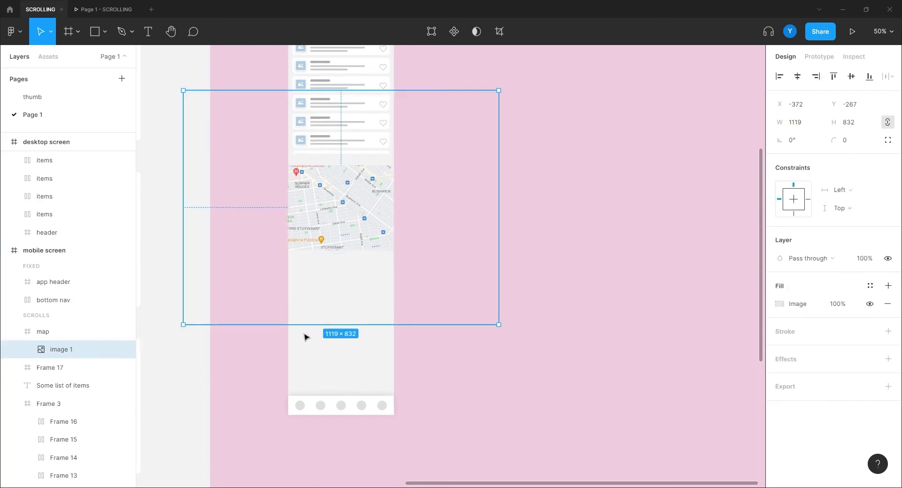
click(611, 264)
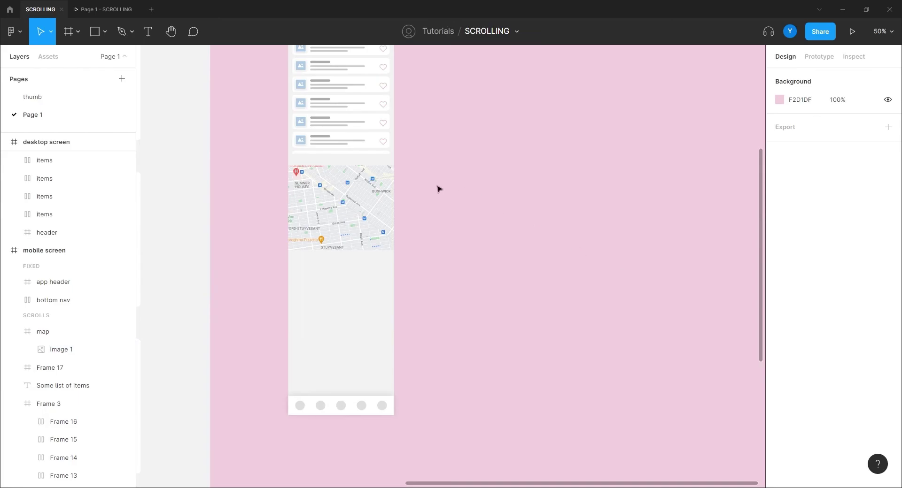
- Turn clip content off and back on for the map frame to compare the hidden and visible parts of the image
click(328, 204)
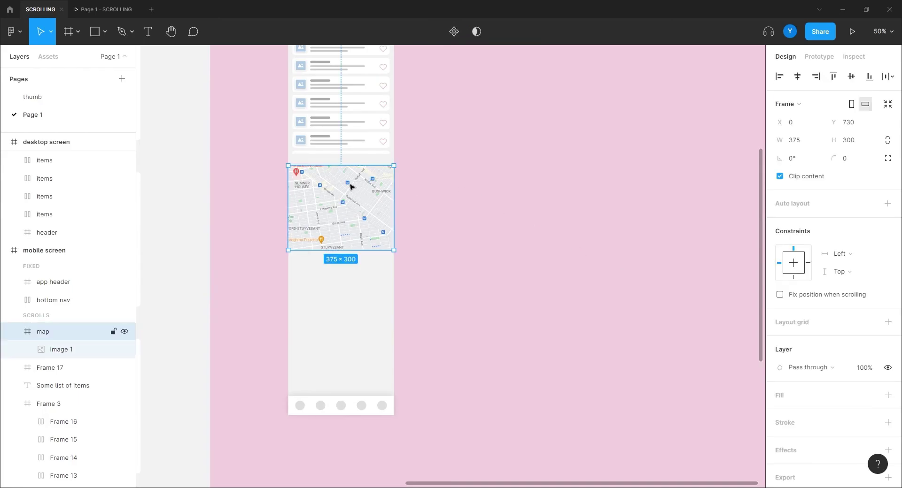
click(780, 177)
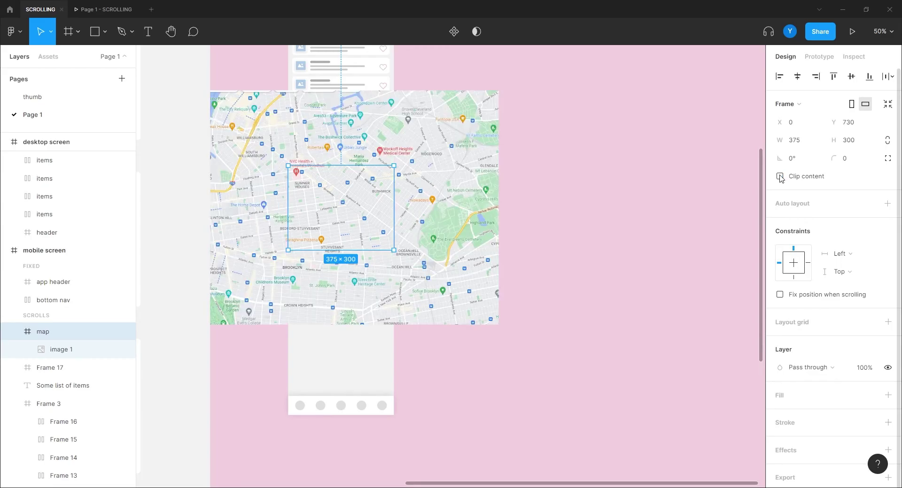
click(780, 177)
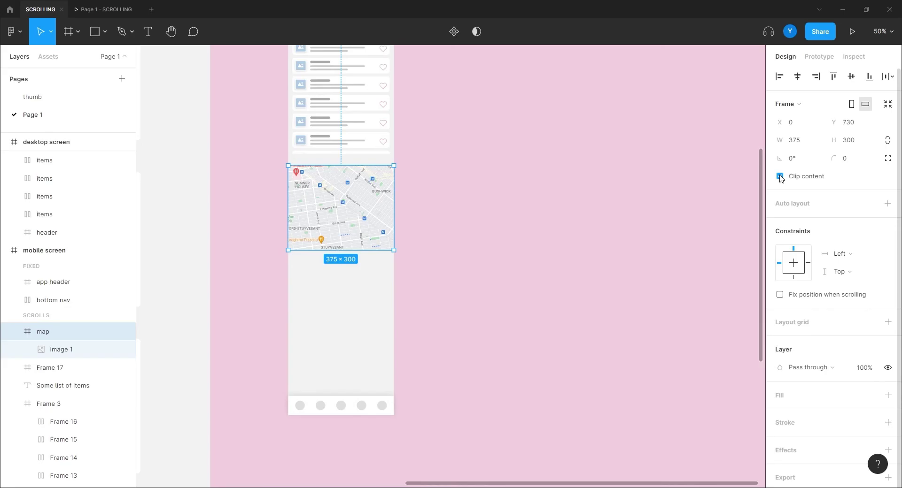
- Scroll the mobile screen down to the map in the prototype preview and try to pan the map
click(99, 14)
drag(443, 328, 451, 277)
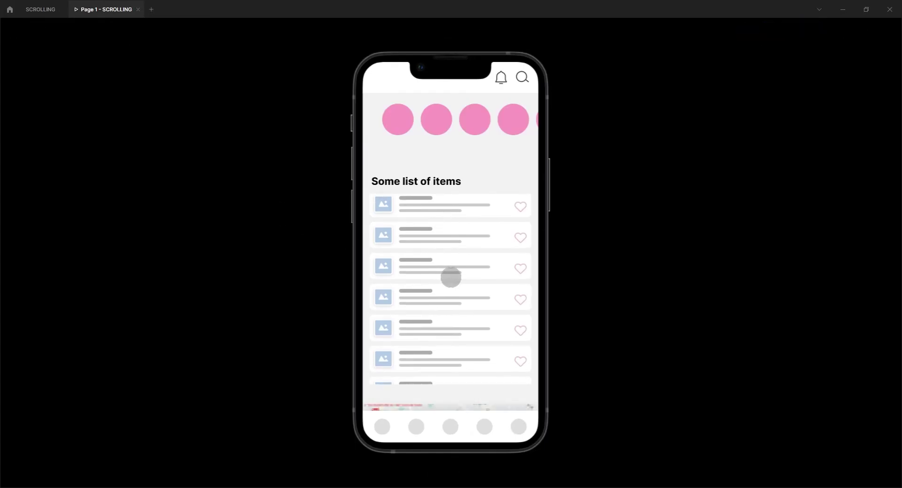
drag(437, 391, 444, 165)
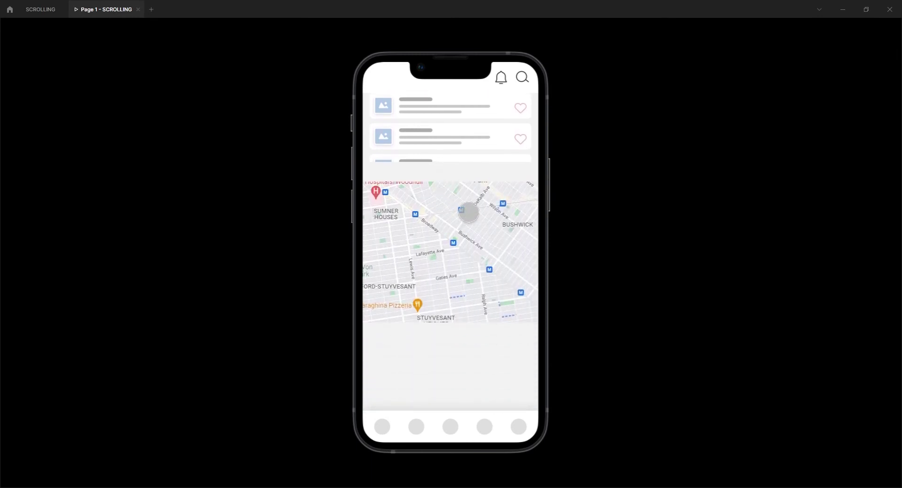
drag(471, 241, 445, 244)
- Set the map frame's overflow scrolling to Horizontal and vertical scrolling in the prototype settings
click(39, 10)
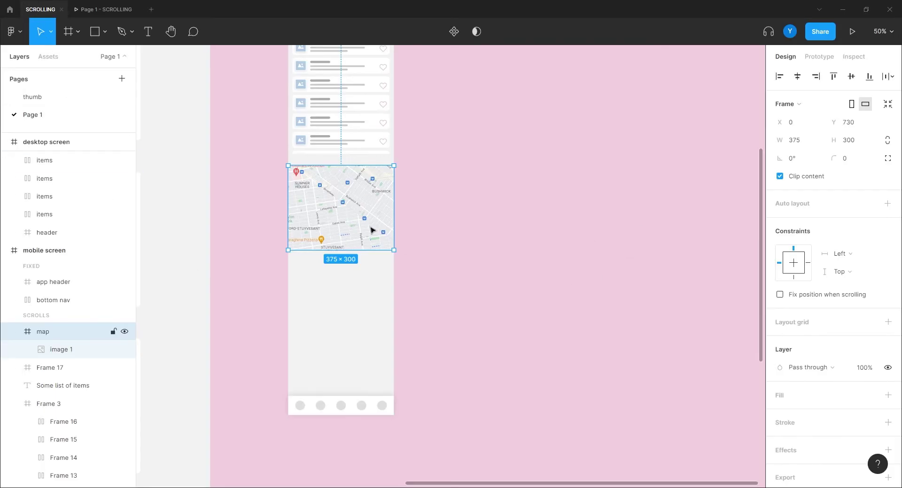
click(823, 58)
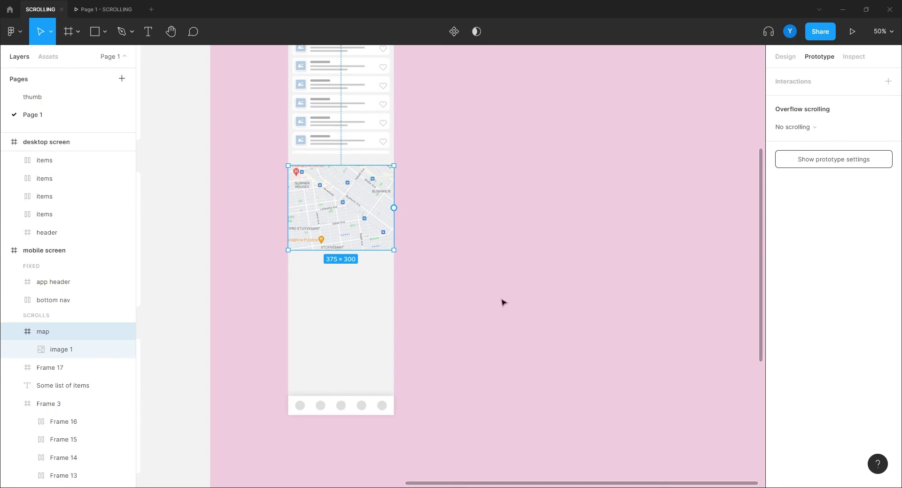
click(793, 128)
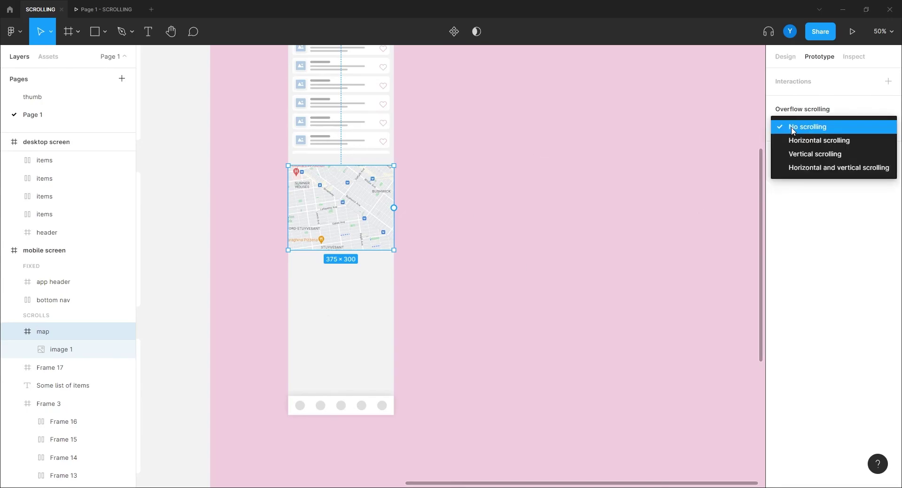
click(816, 168)
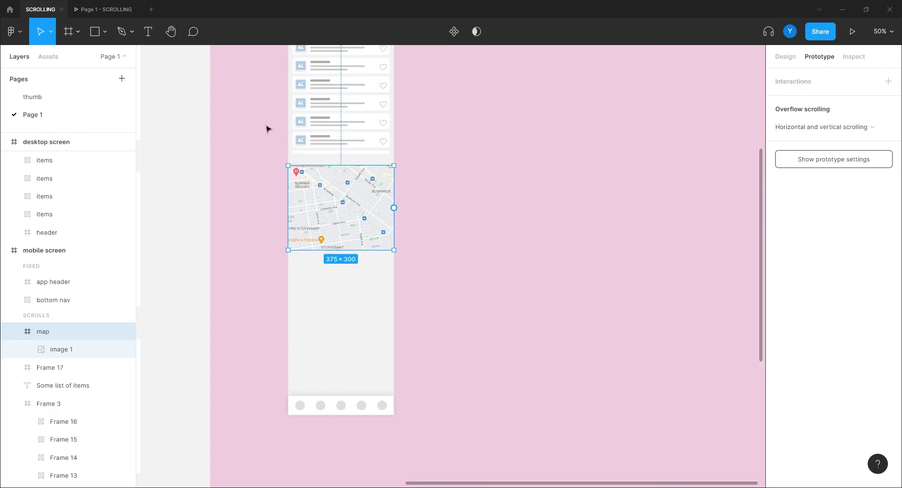
- Test panning the map horizontally and vertically in the prototype preview, and return to the design file
click(97, 9)
drag(469, 244, 523, 235)
drag(489, 276, 469, 275)
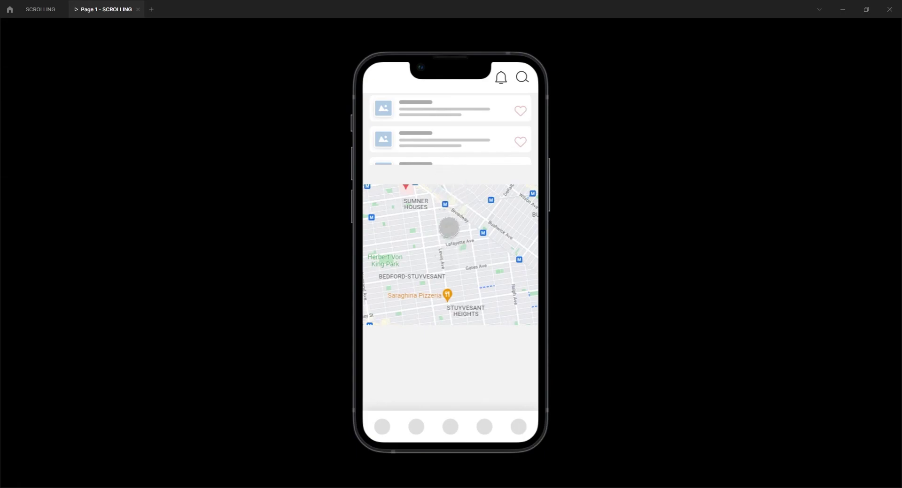
drag(409, 268, 384, 251)
drag(481, 262, 443, 248)
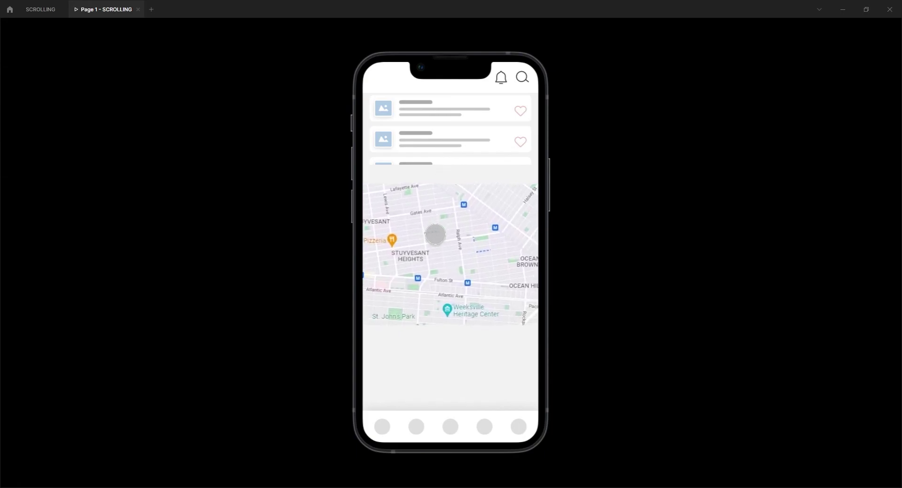
click(41, 12)
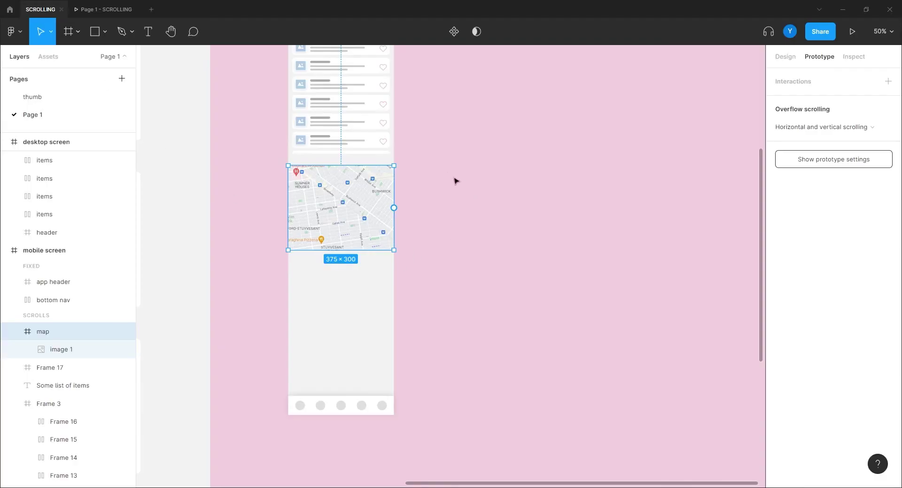
- Review the desktop and mobile screens on the canvas and inspect the desktop screen's overflow scrolling setting
scroll(485, 198, left, 5)
scroll(485, 198, up, 3)
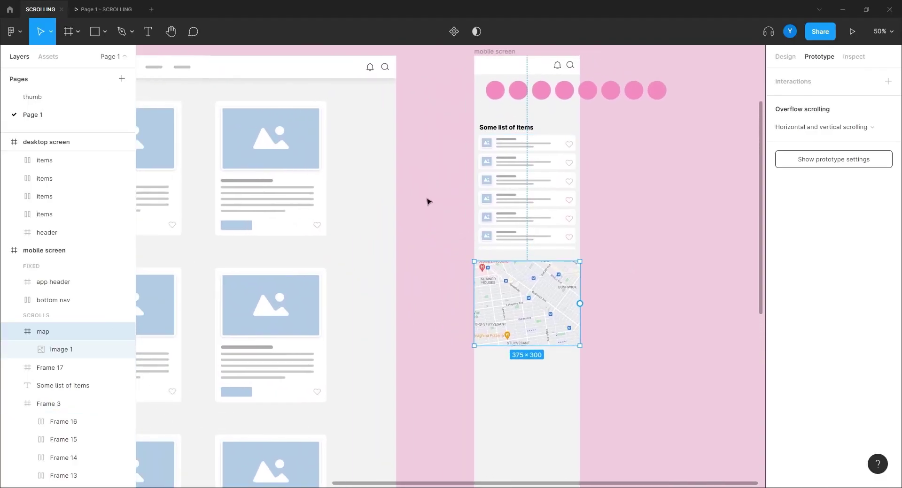
click(439, 198)
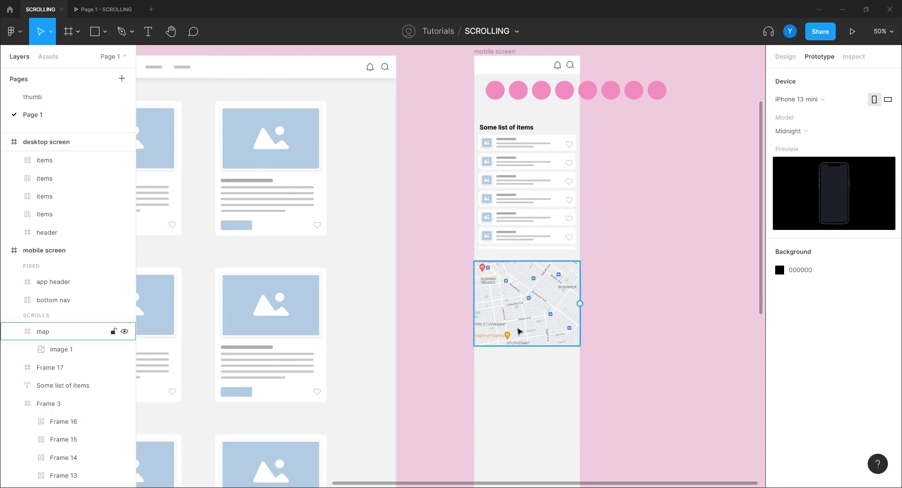
drag(351, 256, 668, 264)
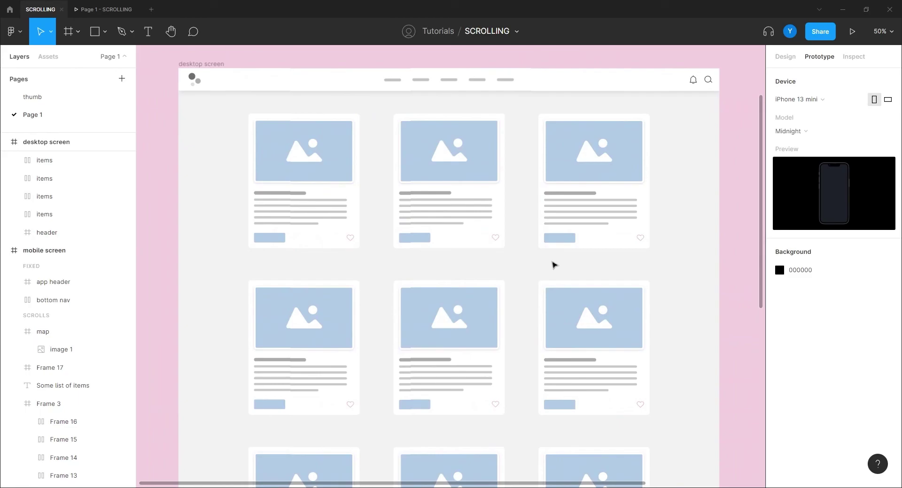
scroll(491, 241, down, 4)
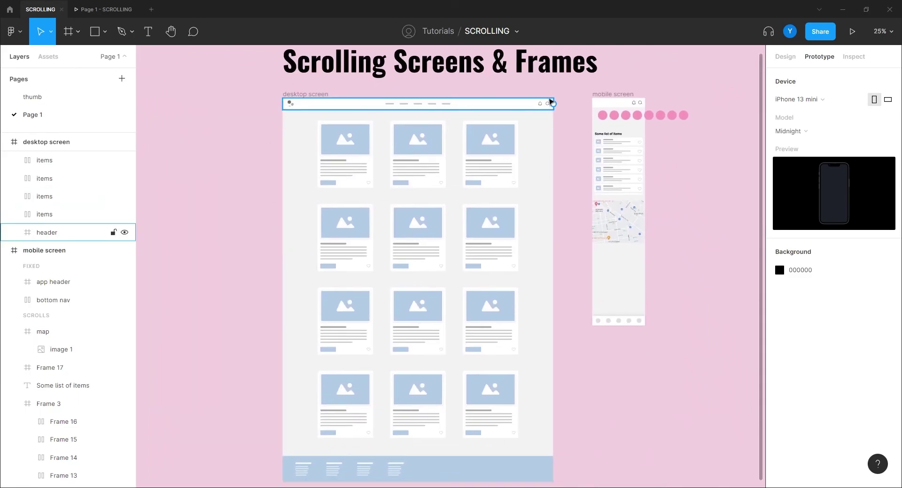
click(296, 95)
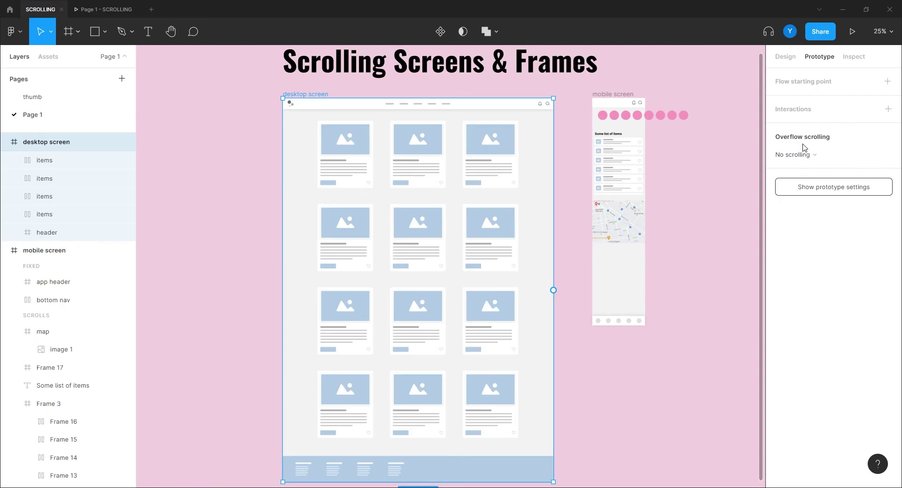
click(240, 191)
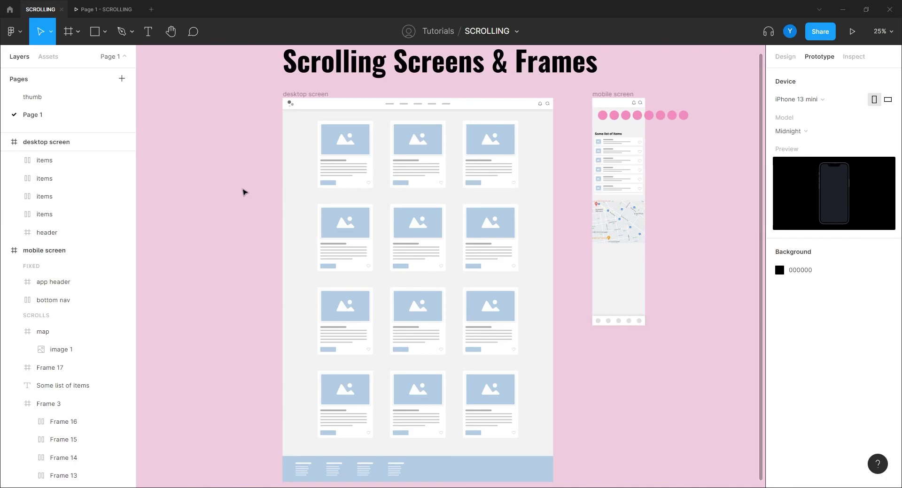
scroll(231, 198, up, 2)
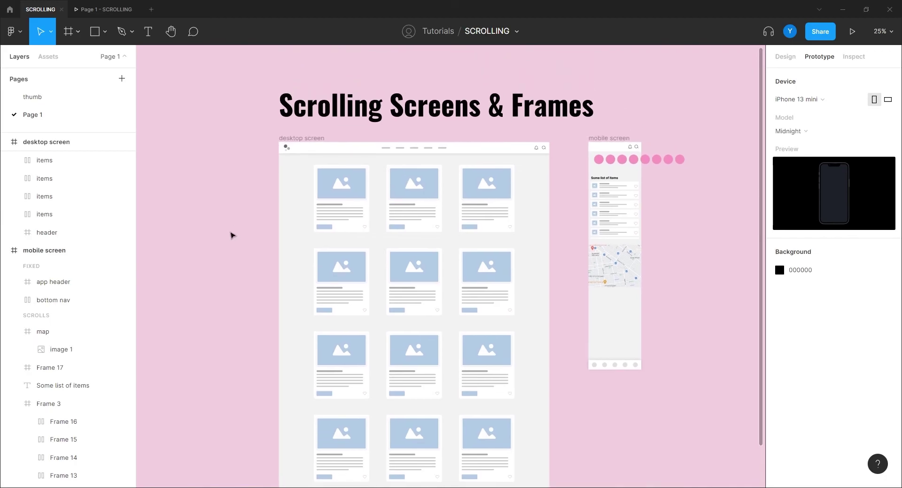